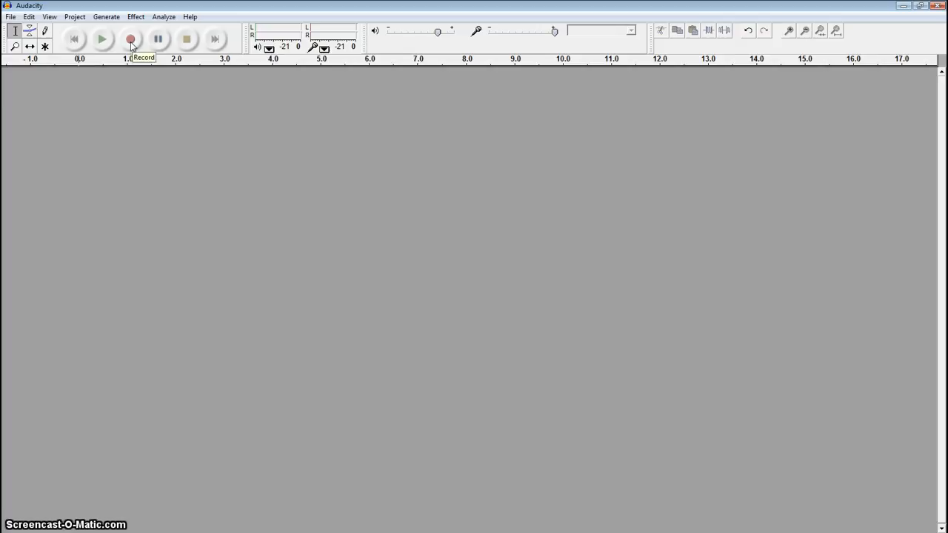
Record a voice clip of about 7 seconds on a new track and play it back
left_click(131, 43)
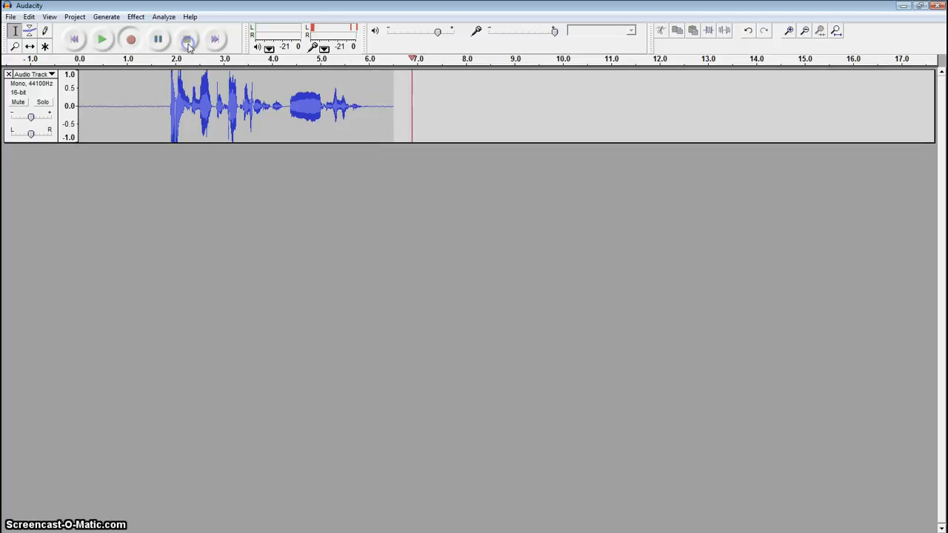
left_click(187, 41)
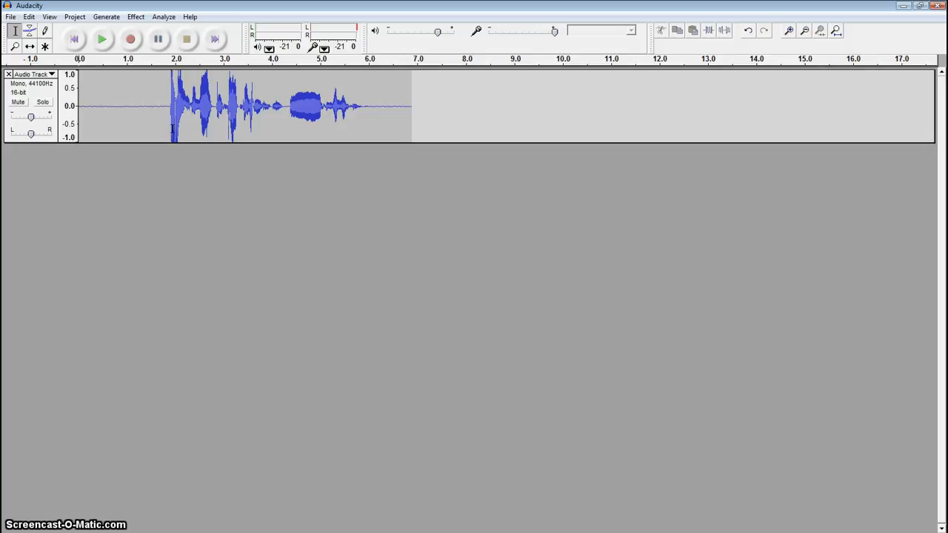
left_click(103, 40)
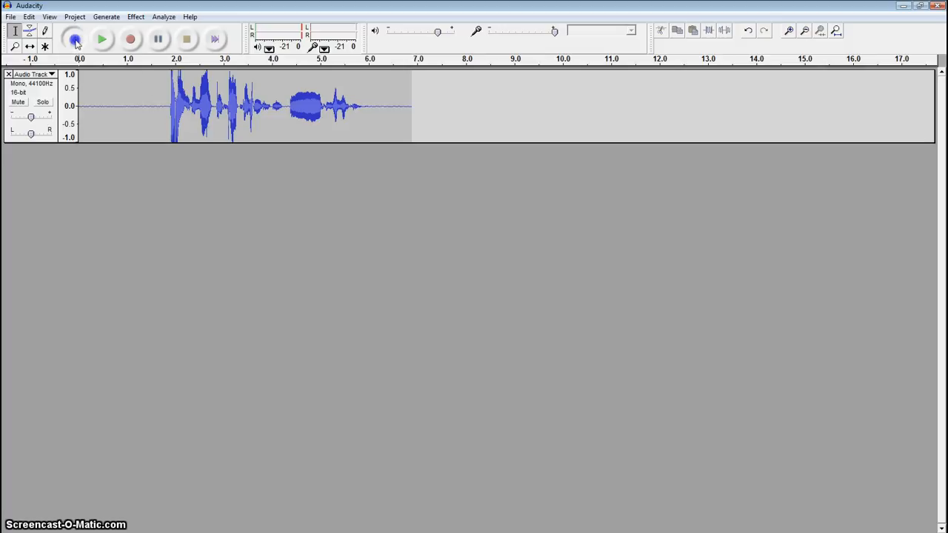
left_click(104, 41)
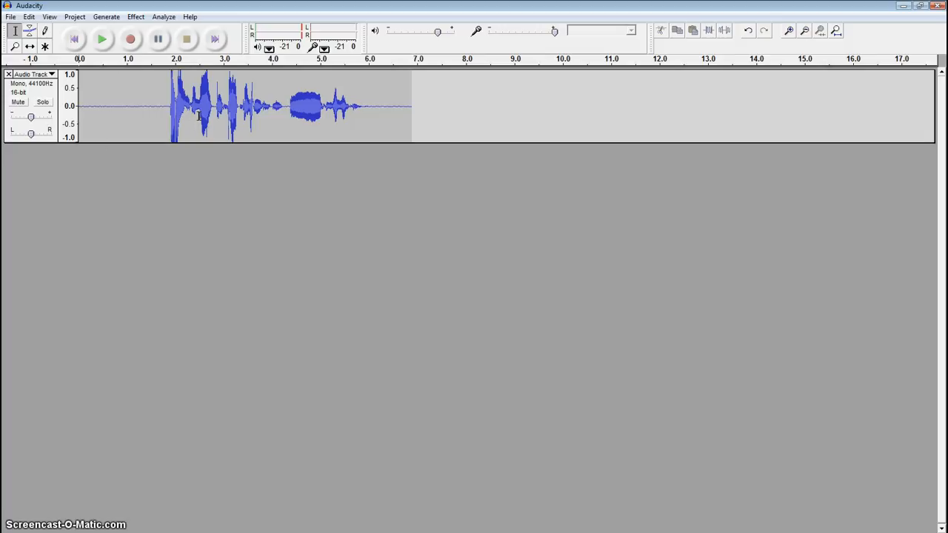
Record a second voice track of about 7 seconds with the first track muted, and play it back
left_click(17, 102)
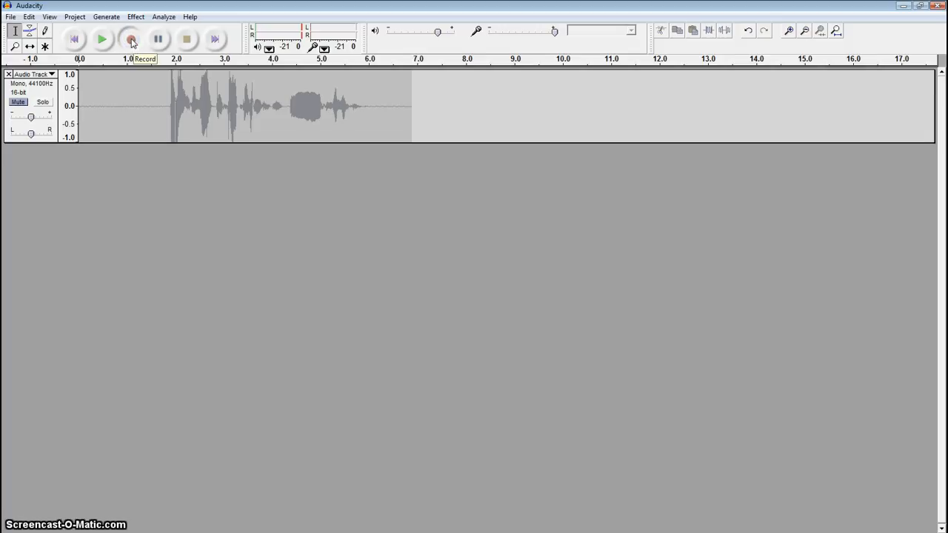
left_click(131, 40)
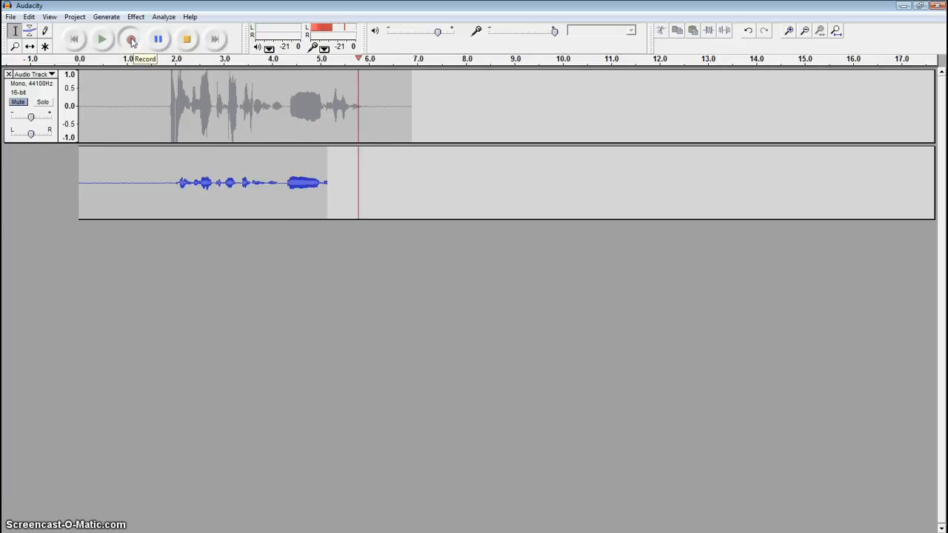
left_click(187, 38)
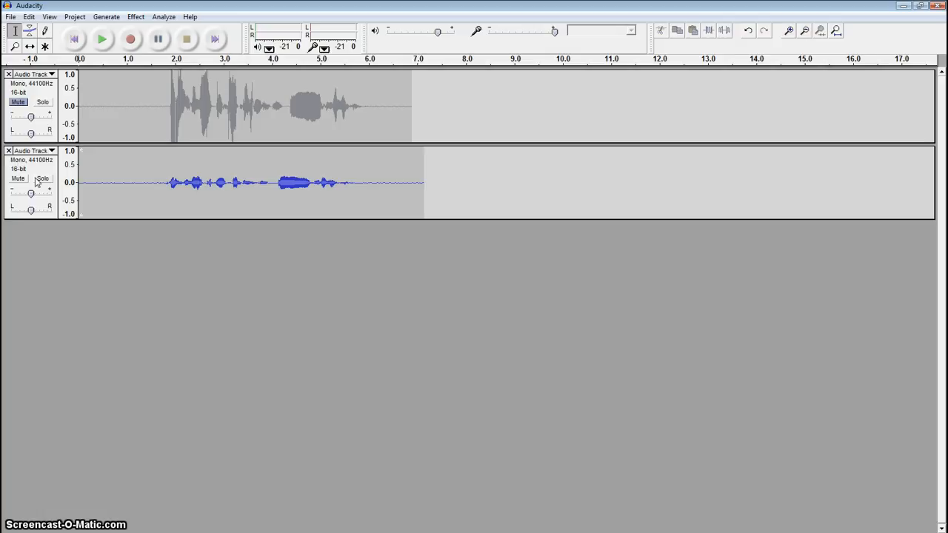
left_click(103, 40)
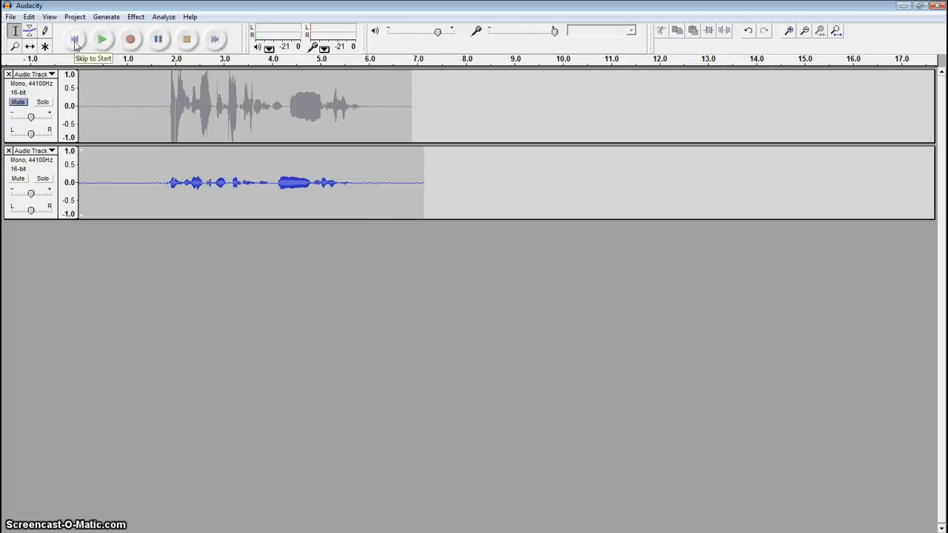
left_click(103, 39)
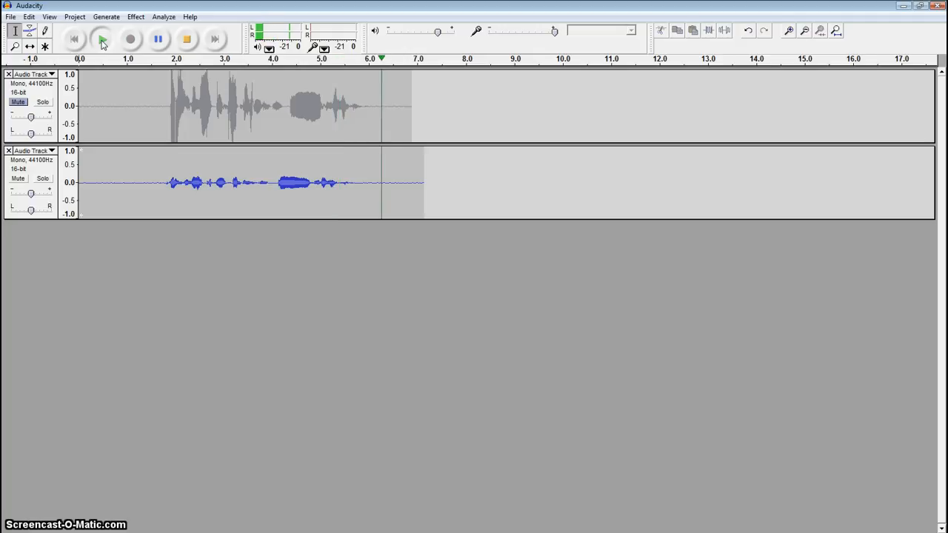
Mute the second track, unmute the first, and listen to the first track from the start
left_click(20, 180)
left_click(18, 102)
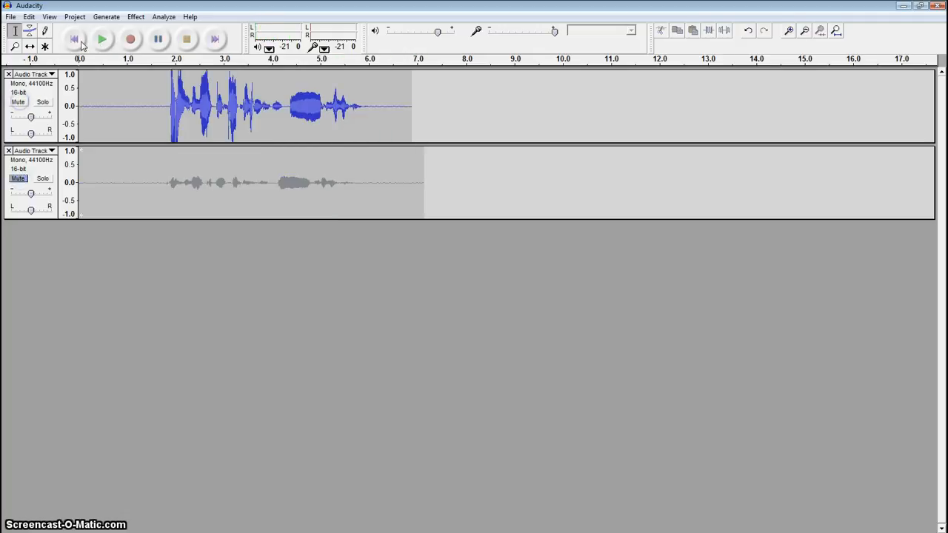
left_click(68, 40)
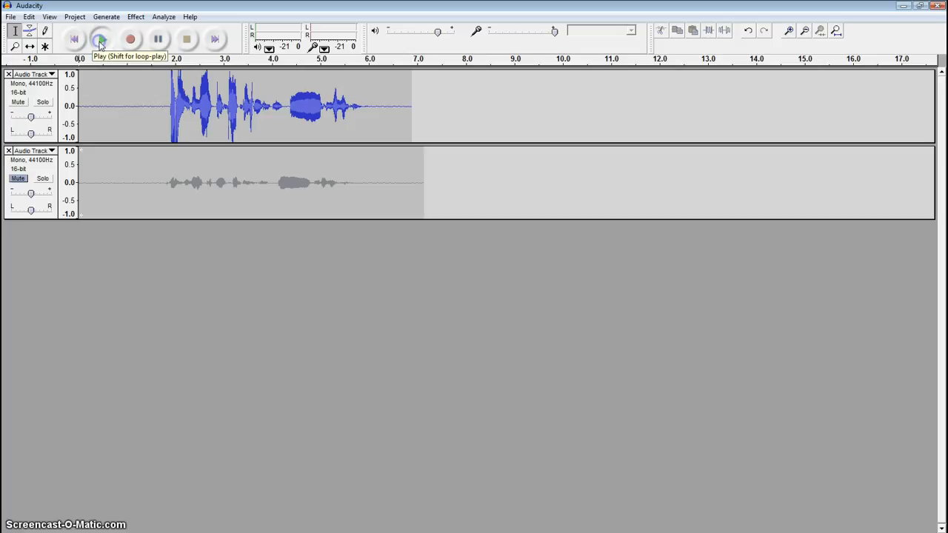
left_click(102, 41)
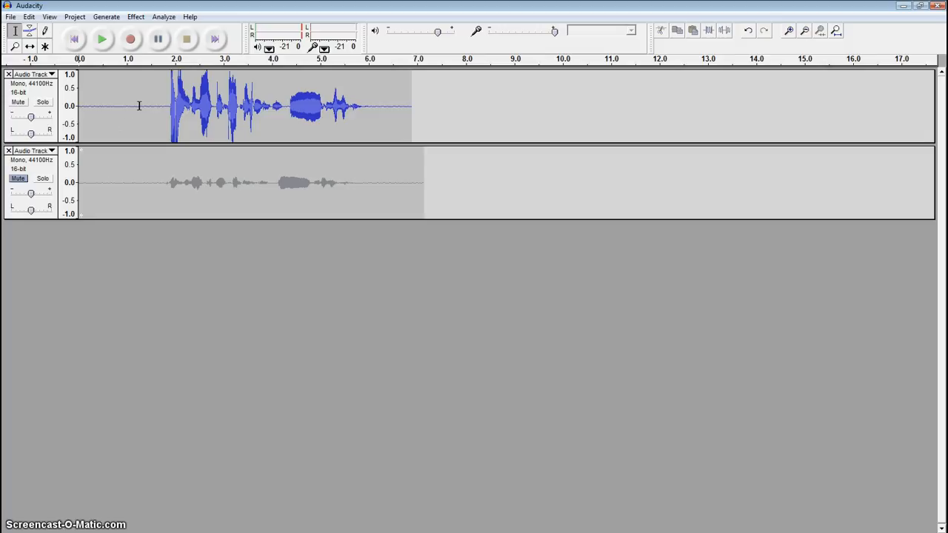
Unmute the second track and delete the first audio track
left_click(17, 178)
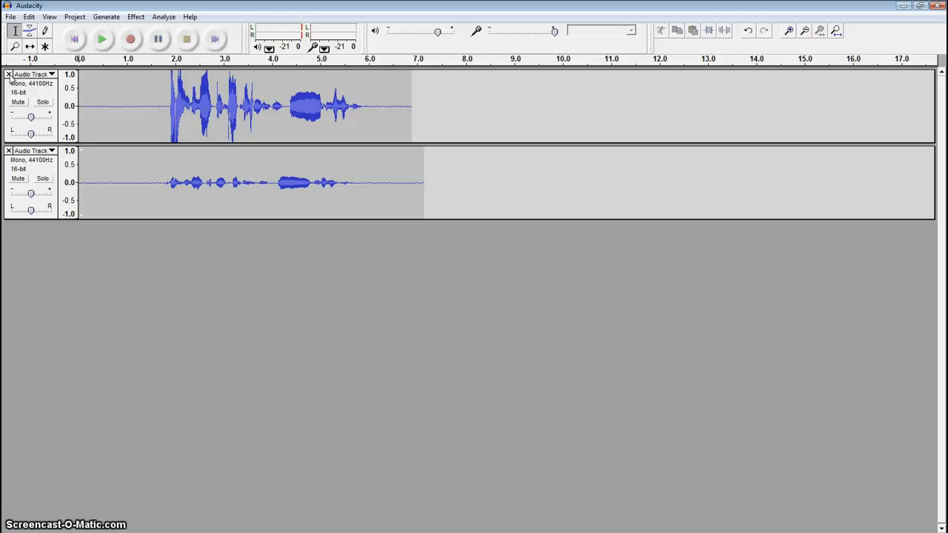
left_click(8, 74)
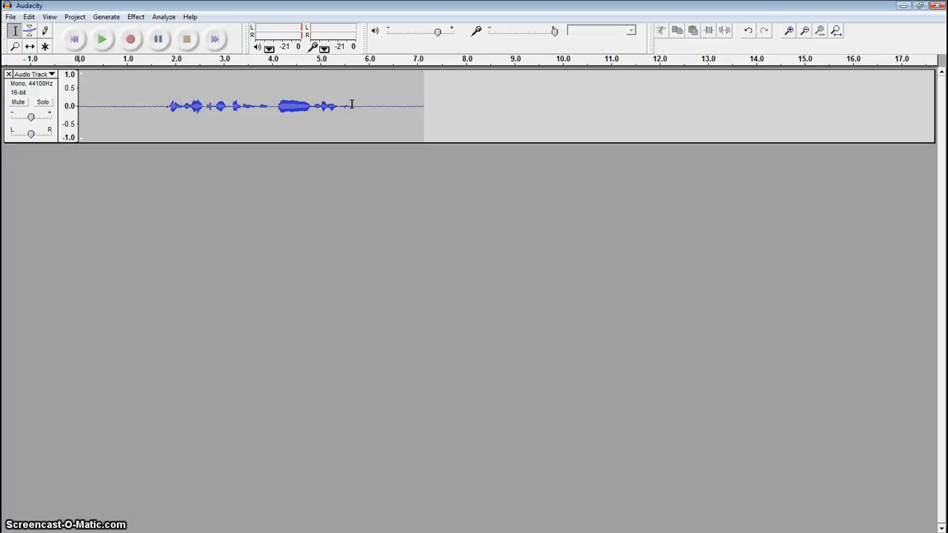
Delete the silence before the speech, from the track's start to about 1.7 seconds
left_click_drag(352, 105, 424, 109)
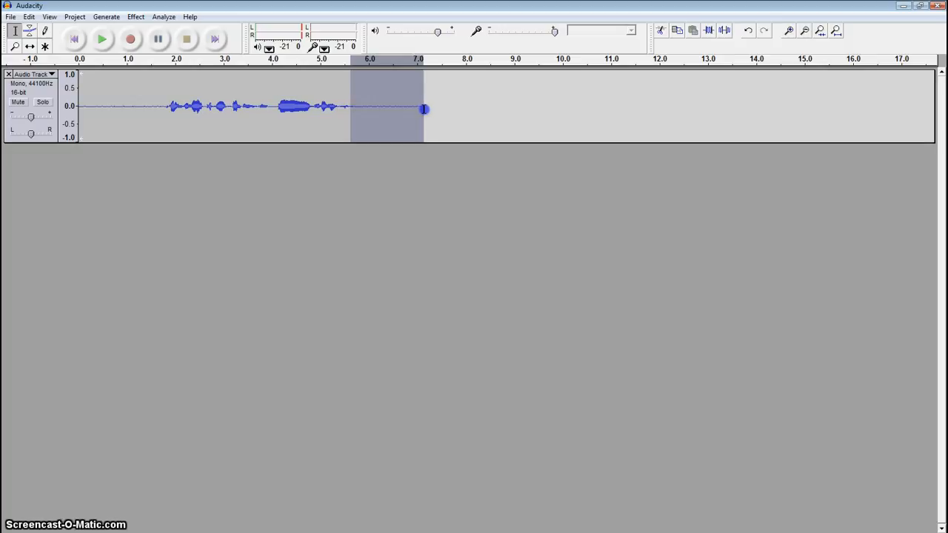
left_click_drag(423, 109, 424, 109)
left_click(162, 106)
left_click_drag(162, 106, 79, 106)
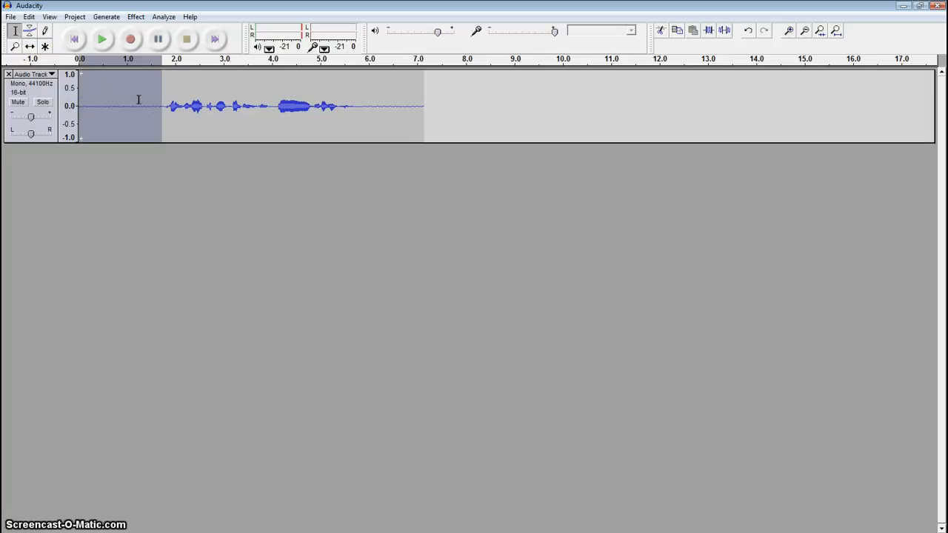
left_click(166, 108)
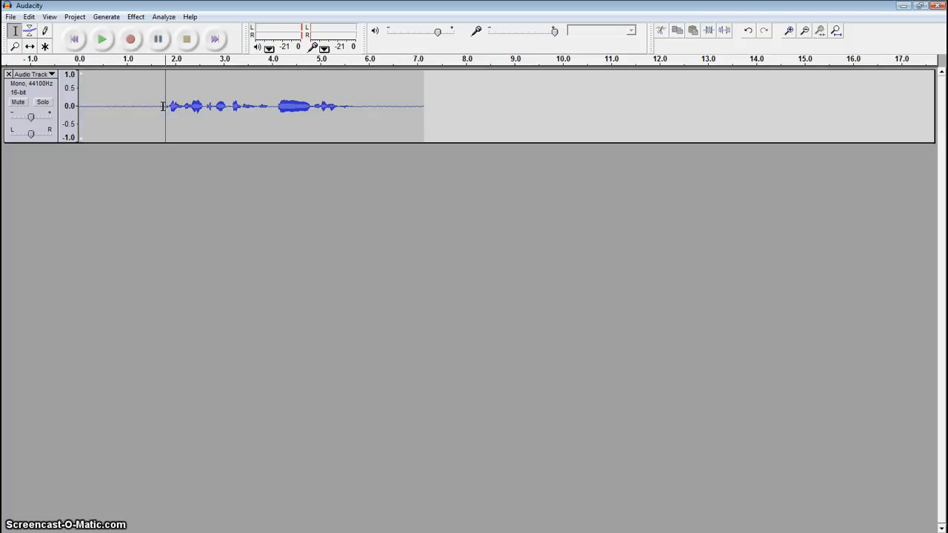
left_click_drag(162, 106, 76, 104)
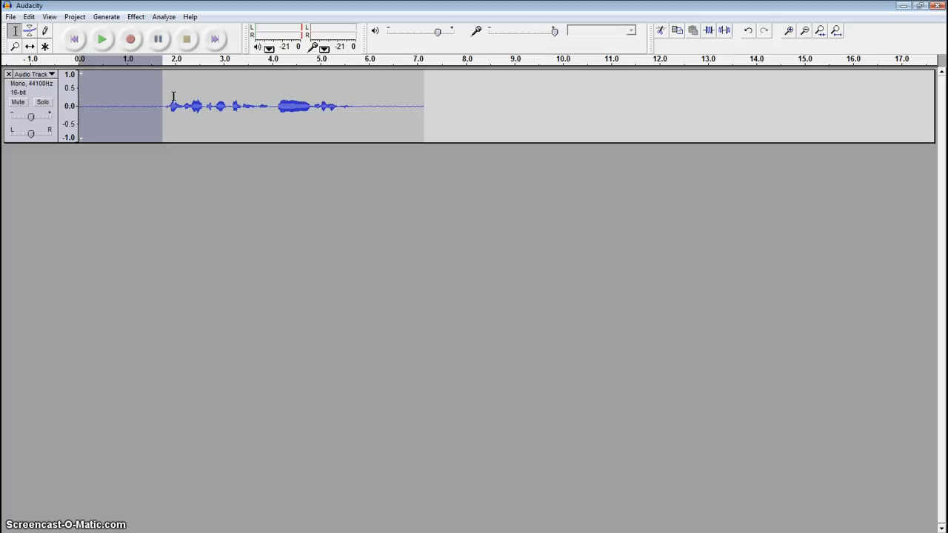
key("Delete")
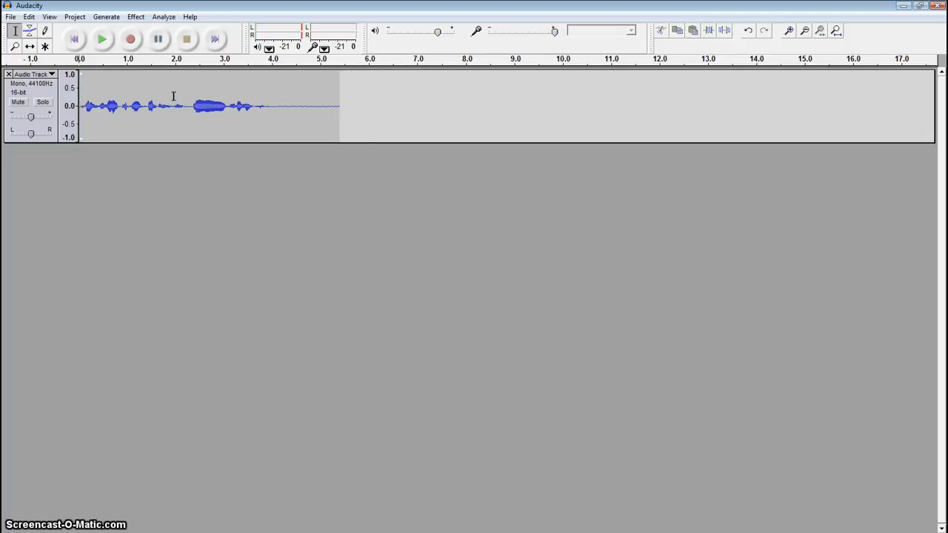
Delete the trailing silence from about 3.9 seconds to the end of the clip, and play the trimmed track from the start
left_click(269, 106)
left_click_drag(269, 106, 340, 110)
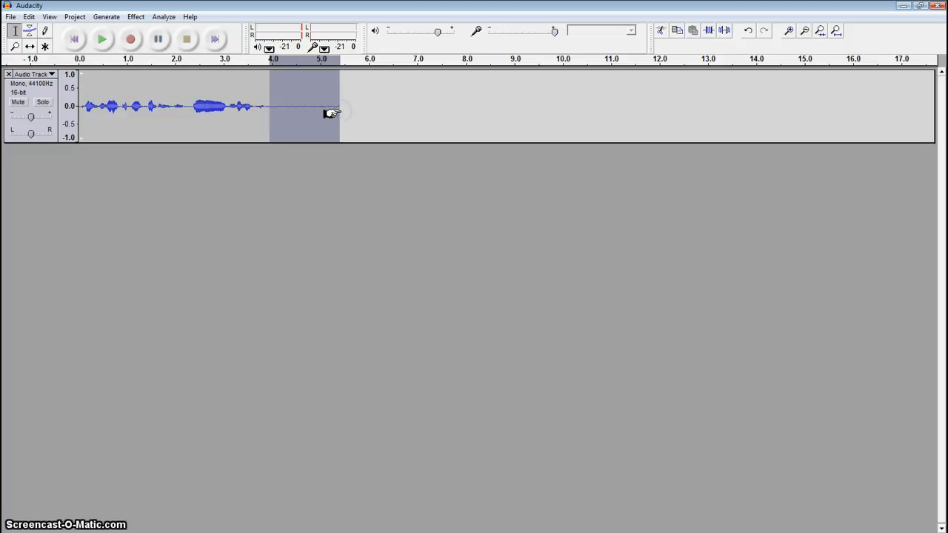
key("Delete")
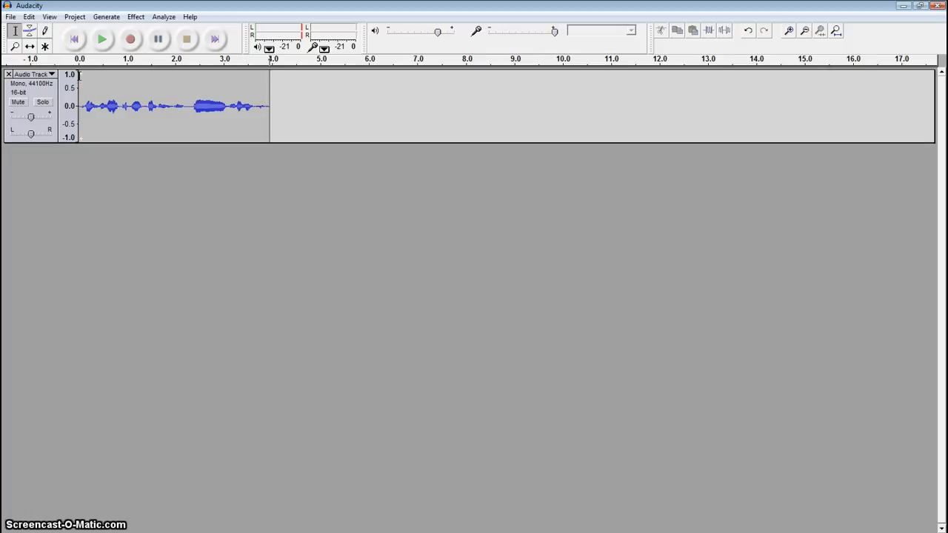
left_click(75, 40)
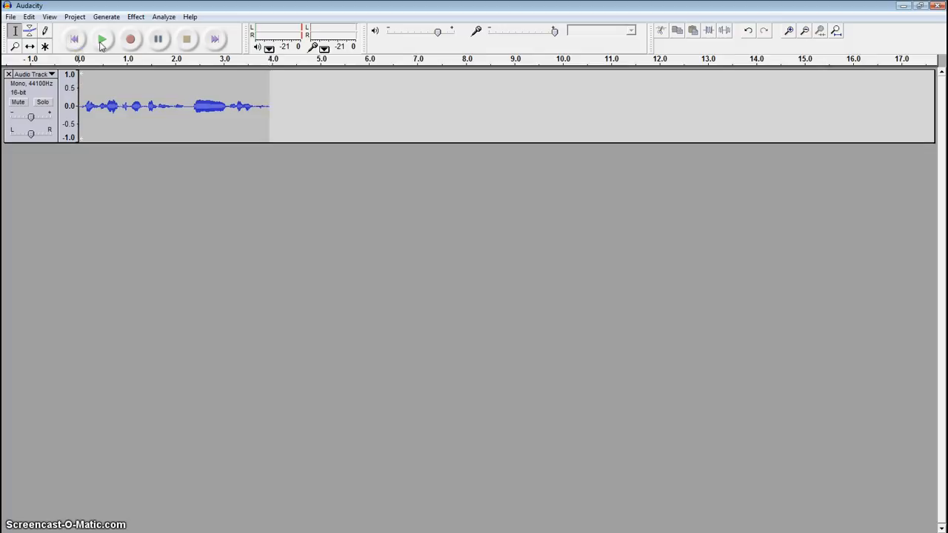
left_click(102, 43)
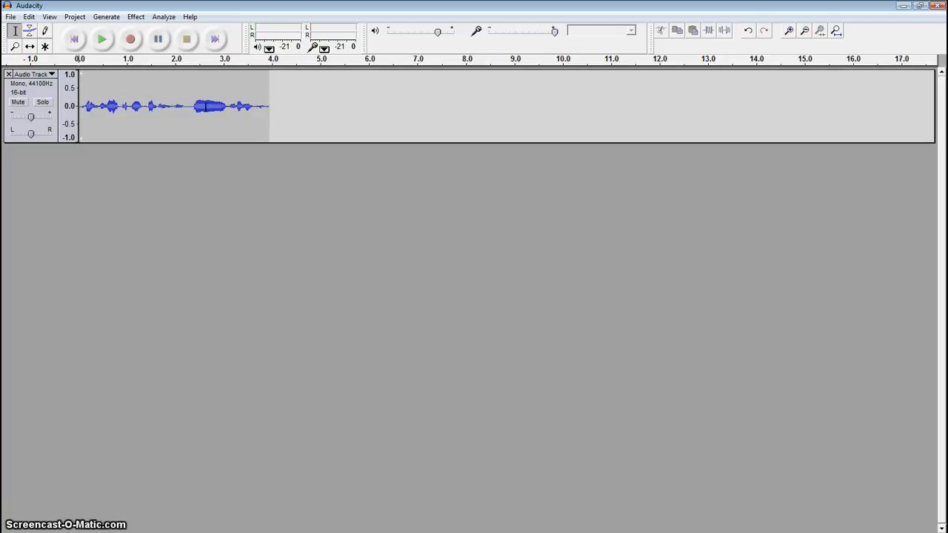
Shape the volume envelope to about 0.5 at the beginning, a peak near 2.7 seconds and a lower ending, and play the result
left_click(29, 30)
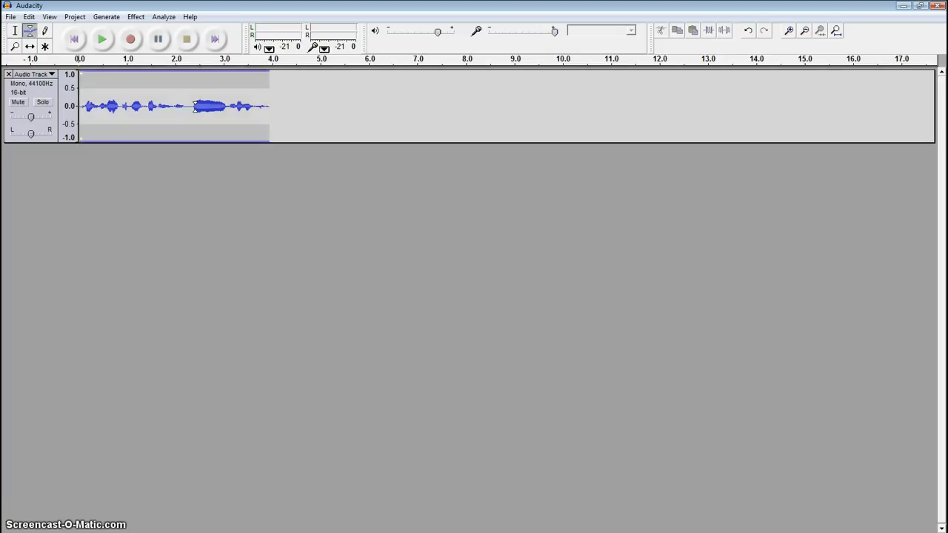
left_click_drag(195, 106, 195, 89)
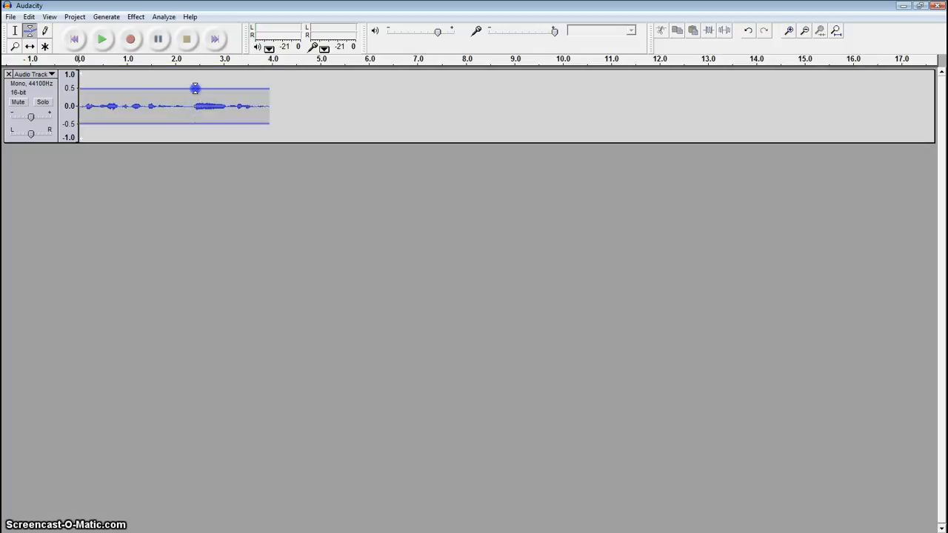
left_click_drag(195, 88, 227, 72)
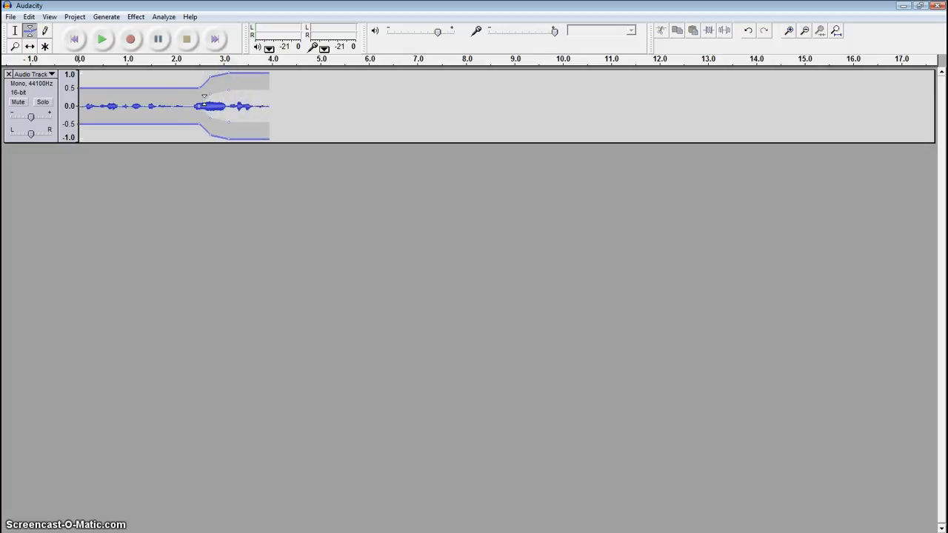
left_click_drag(199, 87, 229, 81)
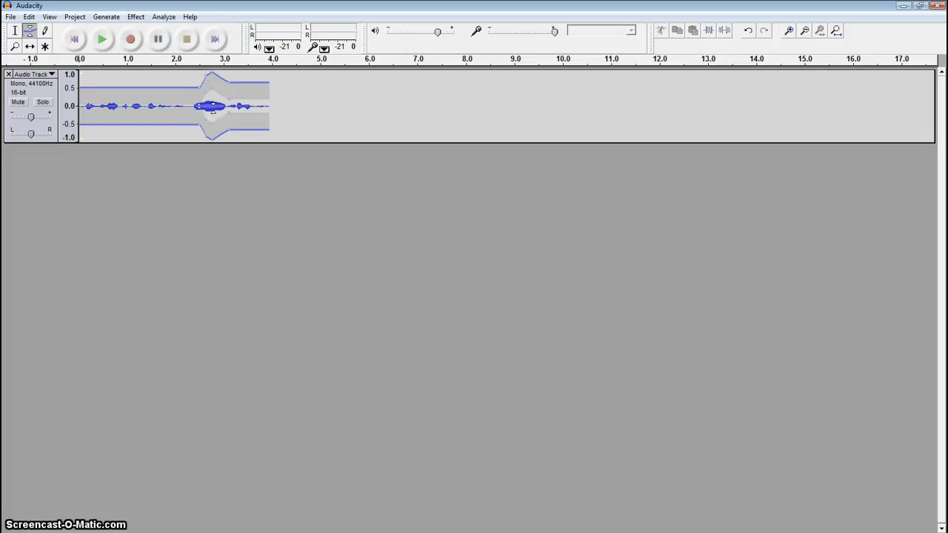
left_click(16, 31)
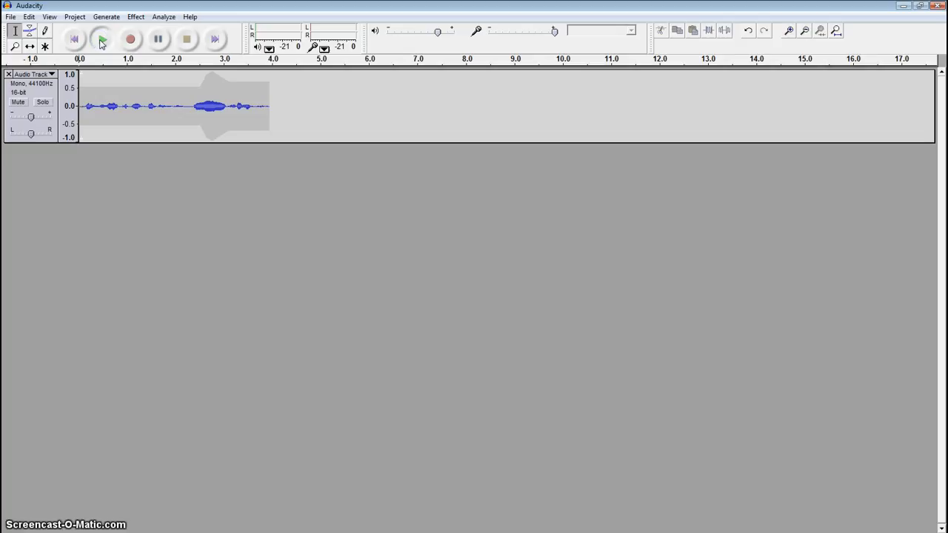
left_click(102, 41)
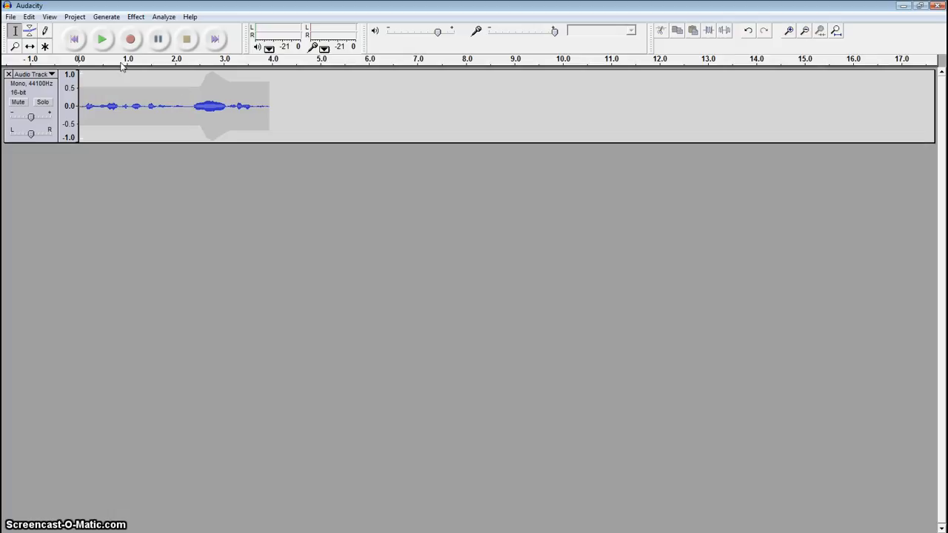
Raise the volume envelope to full level between about 2.6 and 3 seconds, and play the track
left_click(29, 31)
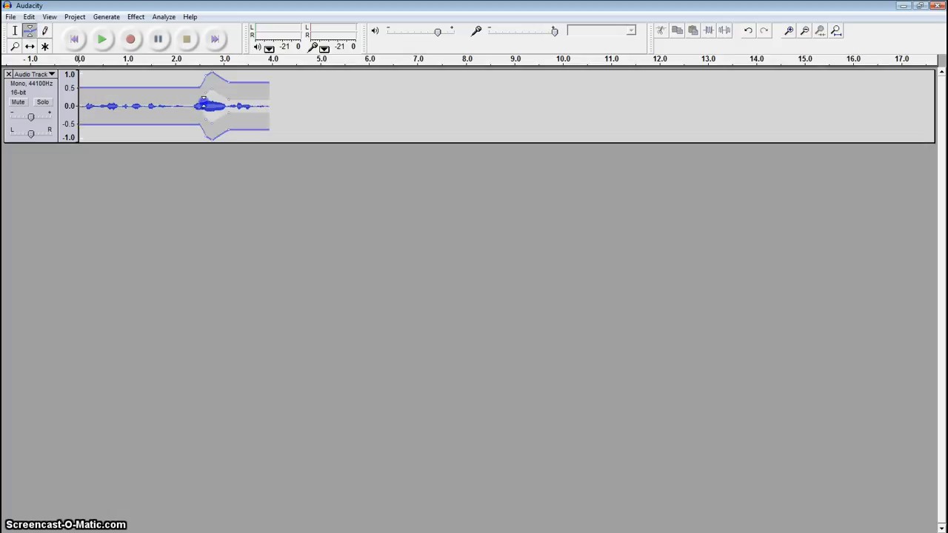
left_click_drag(204, 103, 215, 82)
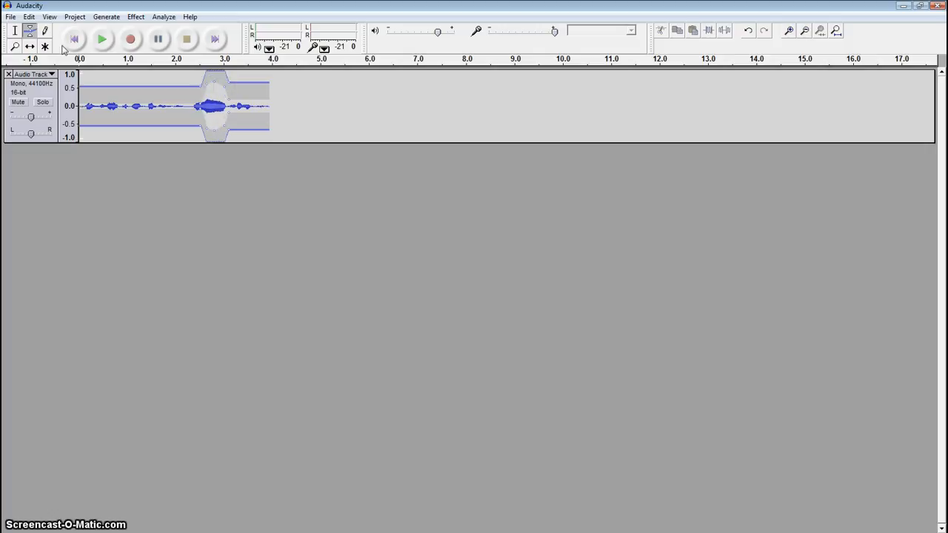
left_click(103, 45)
Switch back to the Selection tool and undo the last edit
key("F1")
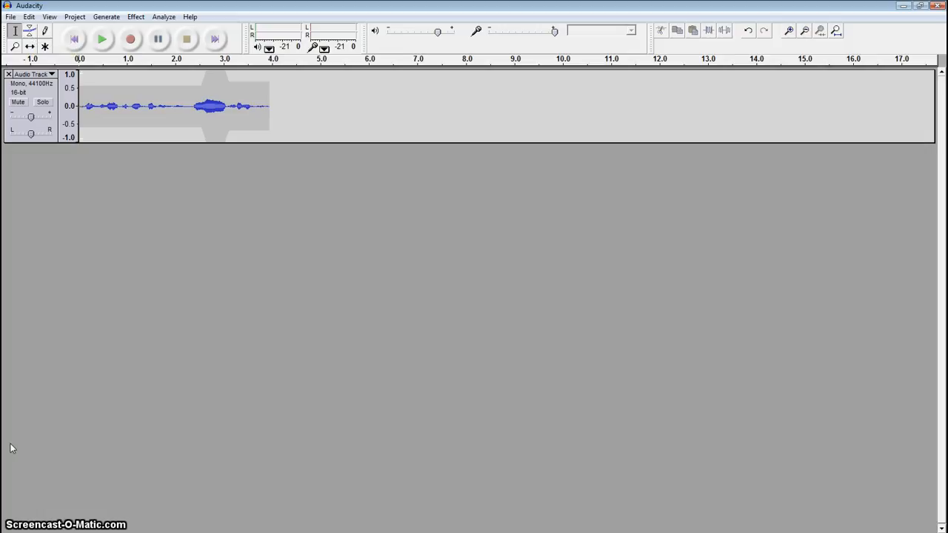
key("ctrl+z")
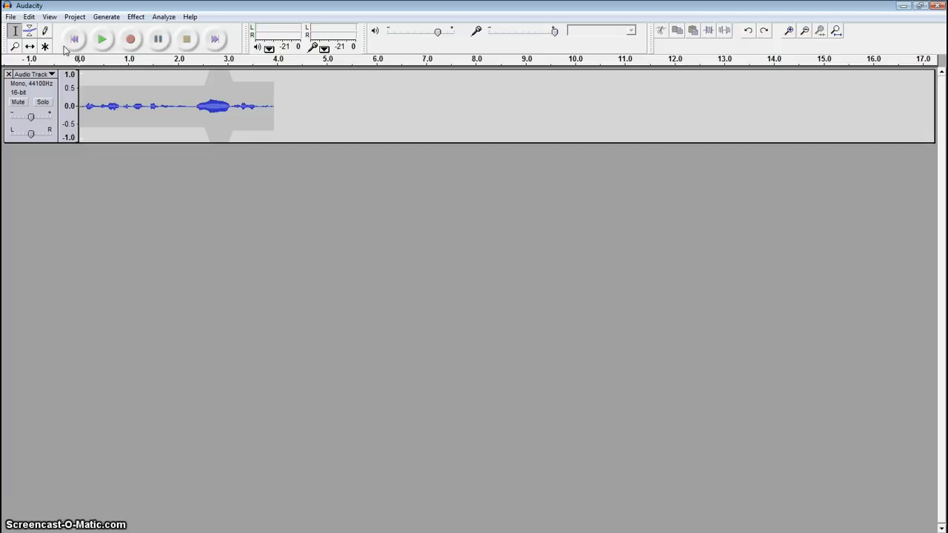
Import the APPLAUSE sound effect from the MP3 folder, mute the voice track and play the applause alone
left_click(74, 17)
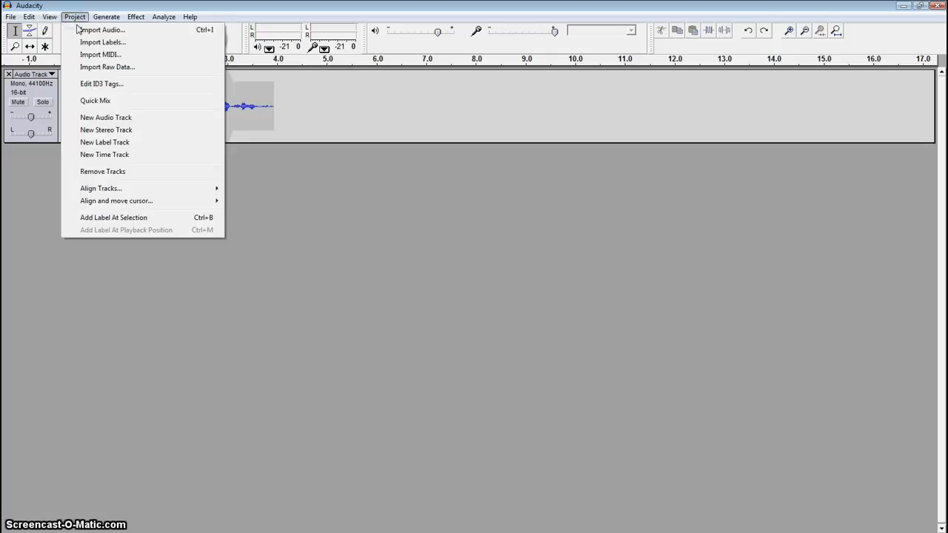
left_click(85, 31)
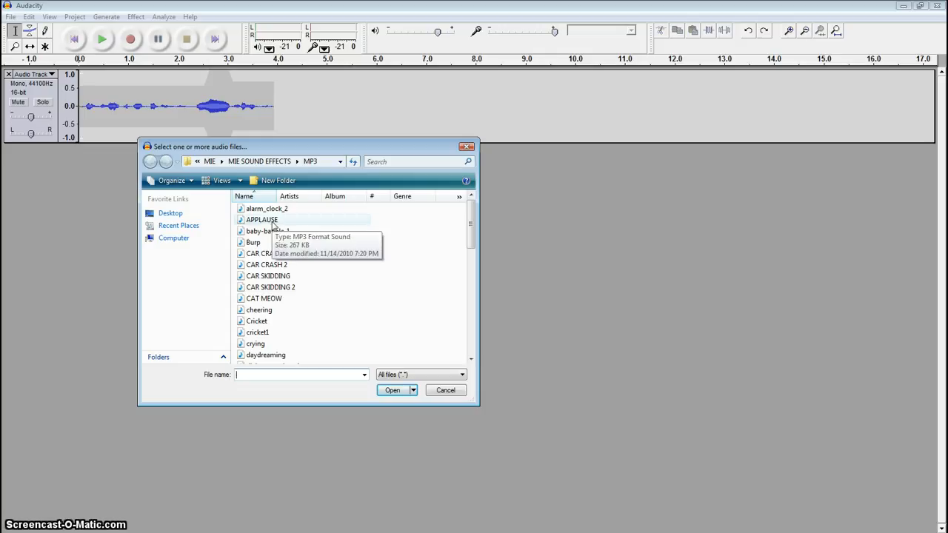
left_click(273, 222)
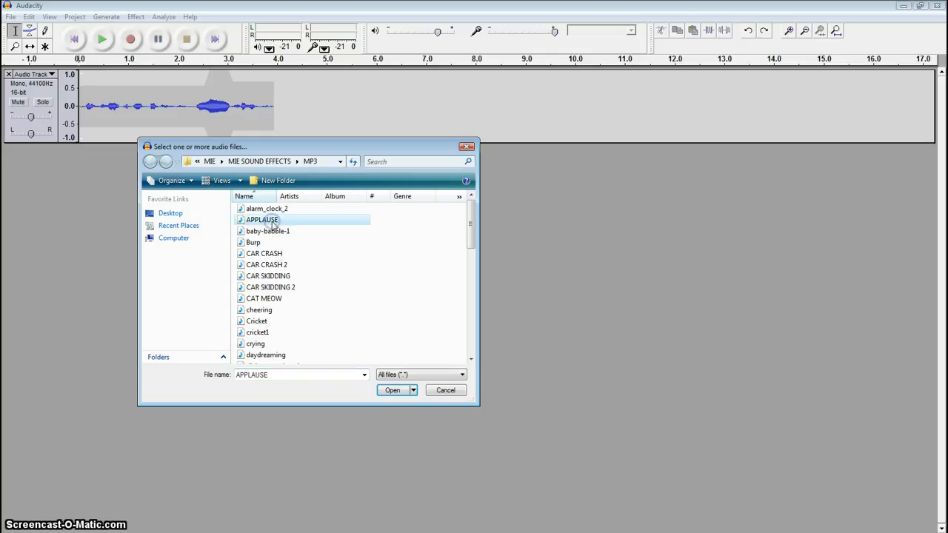
left_click(393, 391)
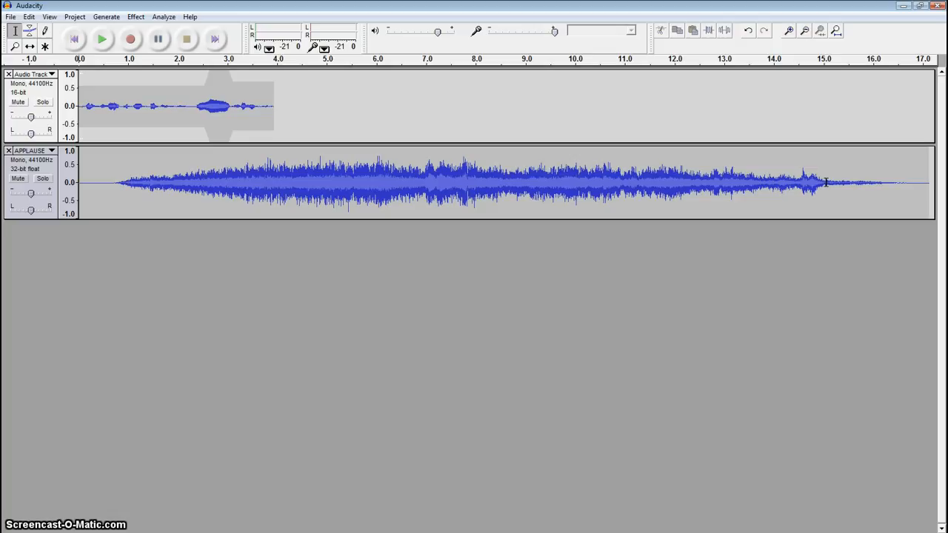
left_click(18, 102)
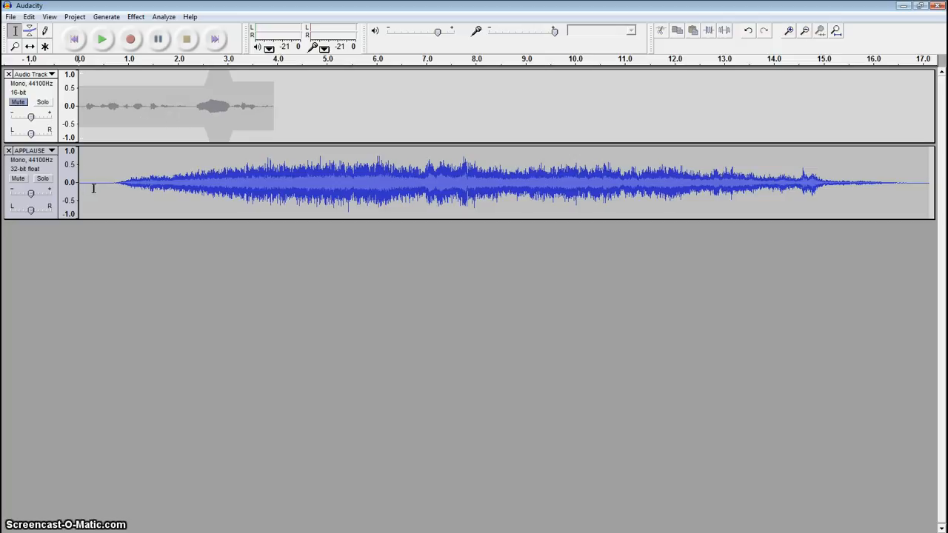
left_click(103, 40)
Delete the first 0.7 seconds or so of silence from the applause track, unmute the voice track and play both together
left_click_drag(113, 182, 75, 182)
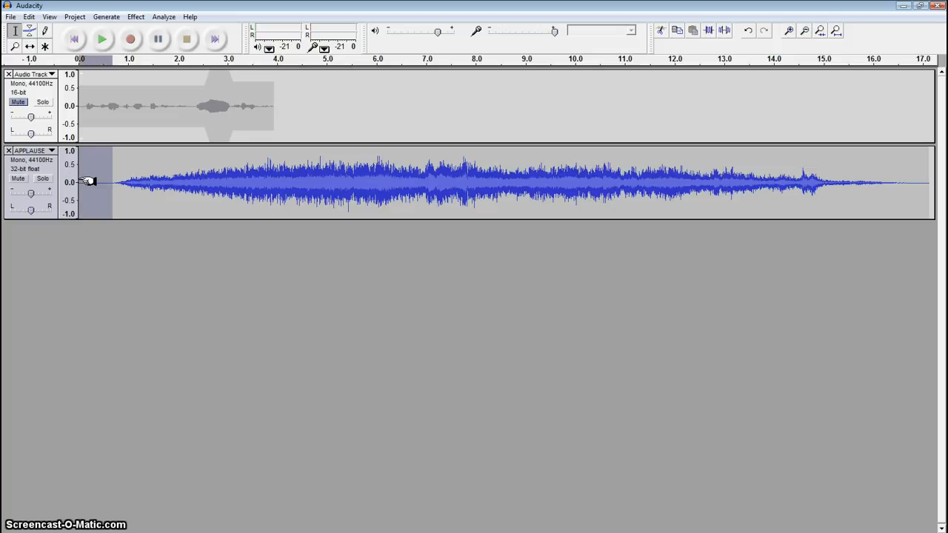
key("Delete")
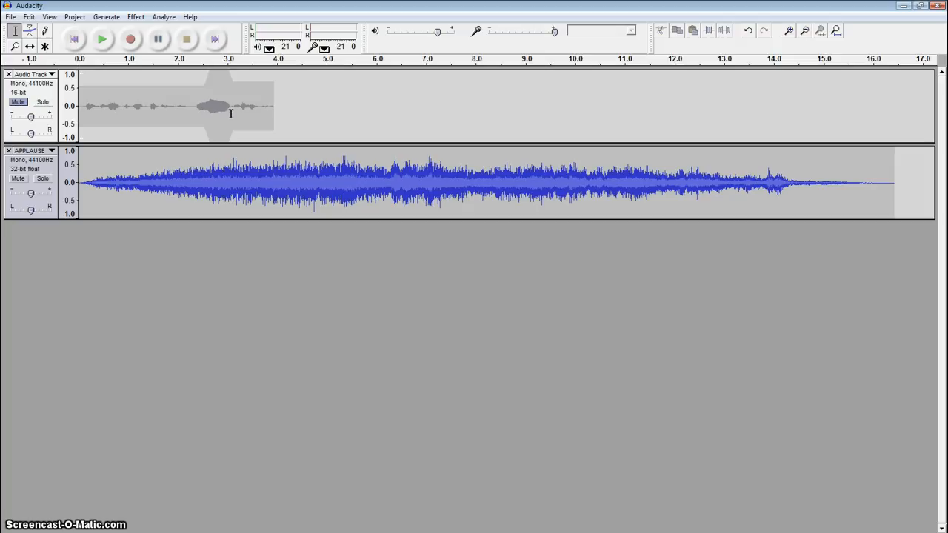
left_click(19, 103)
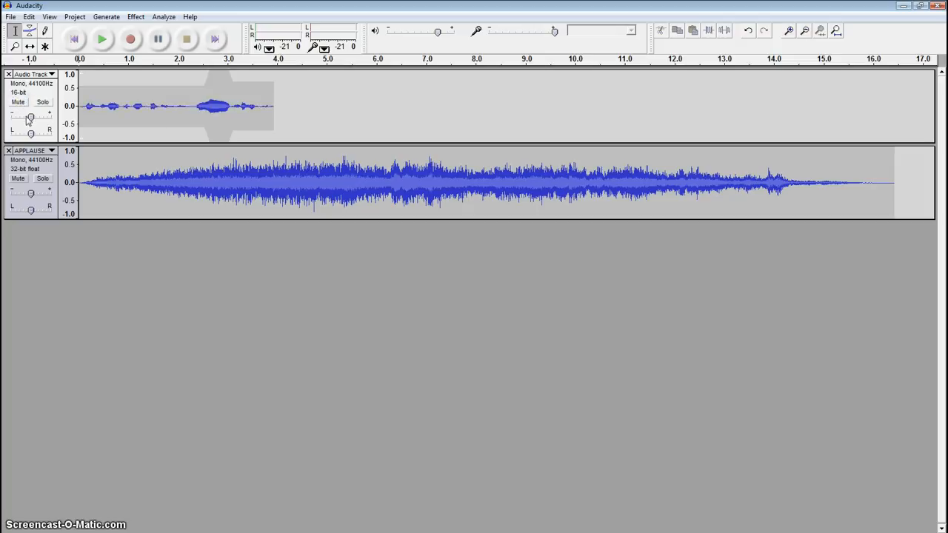
left_click(103, 41)
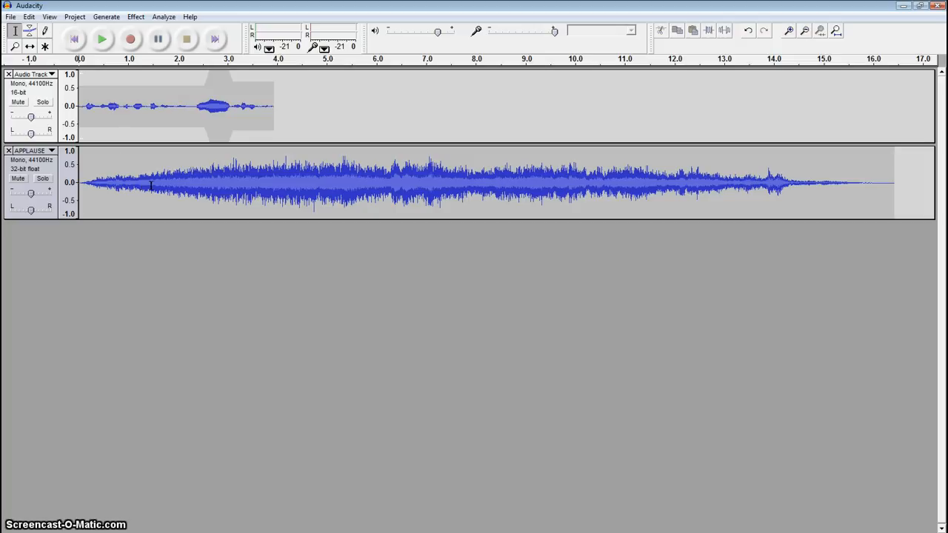
Shift the voice clip along the timeline with the Time Shift tool so it starts at about 3.8 seconds
left_click(29, 46)
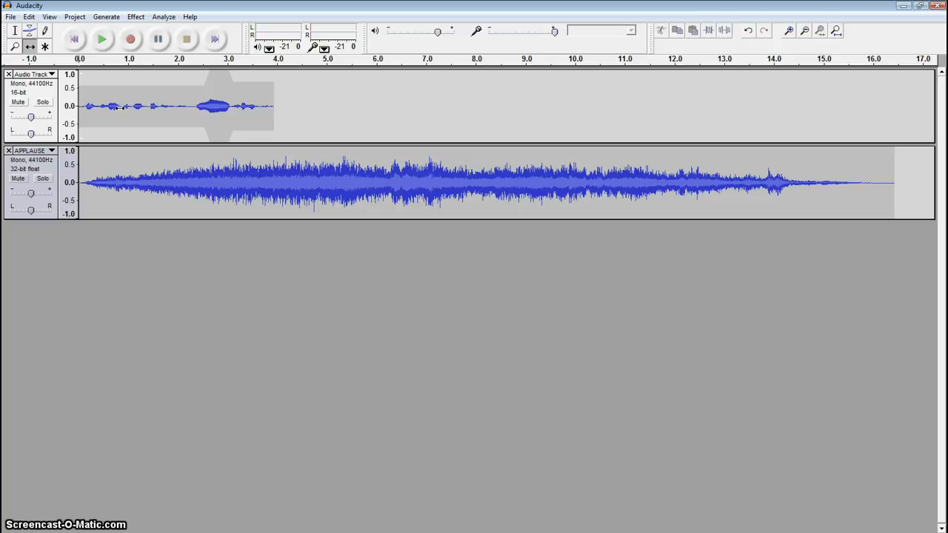
left_click_drag(119, 108, 329, 125)
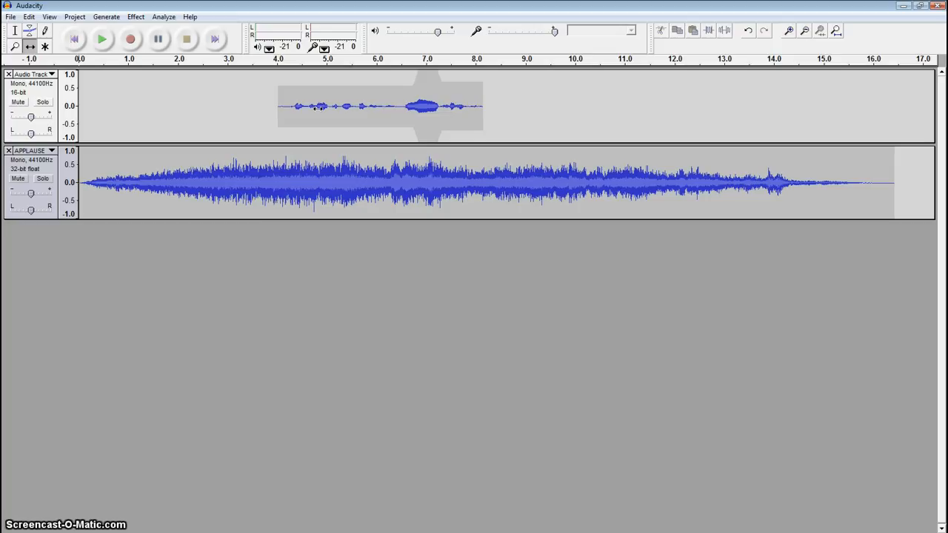
left_click_drag(319, 106, 311, 106)
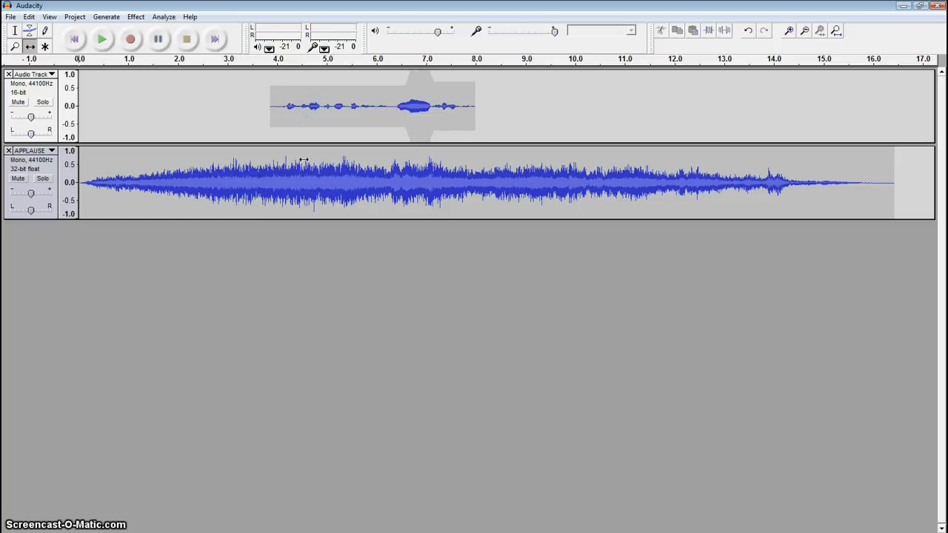
Lower the applause envelope to about 0.4 between about 3.9 and 8 seconds, with both sides near full level, and play the mix
left_click(30, 32)
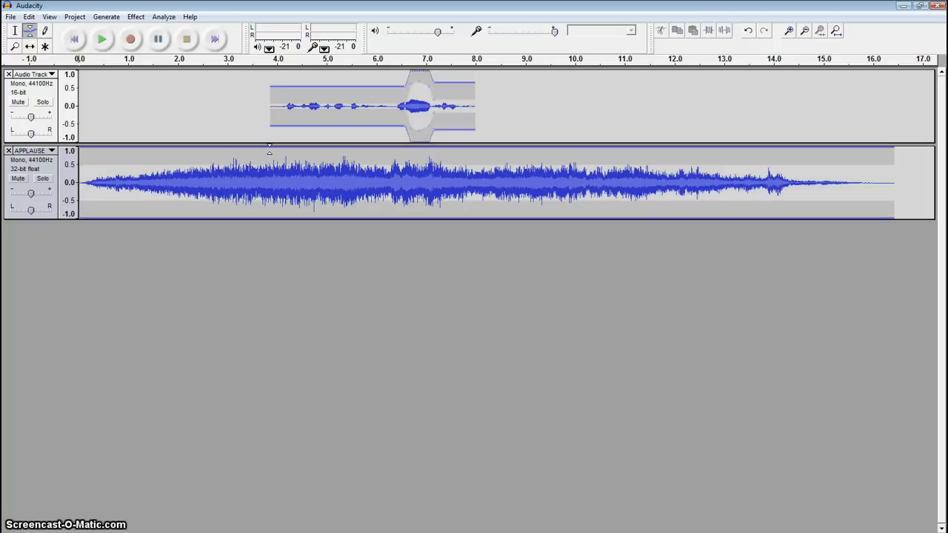
left_click_drag(269, 148, 281, 160)
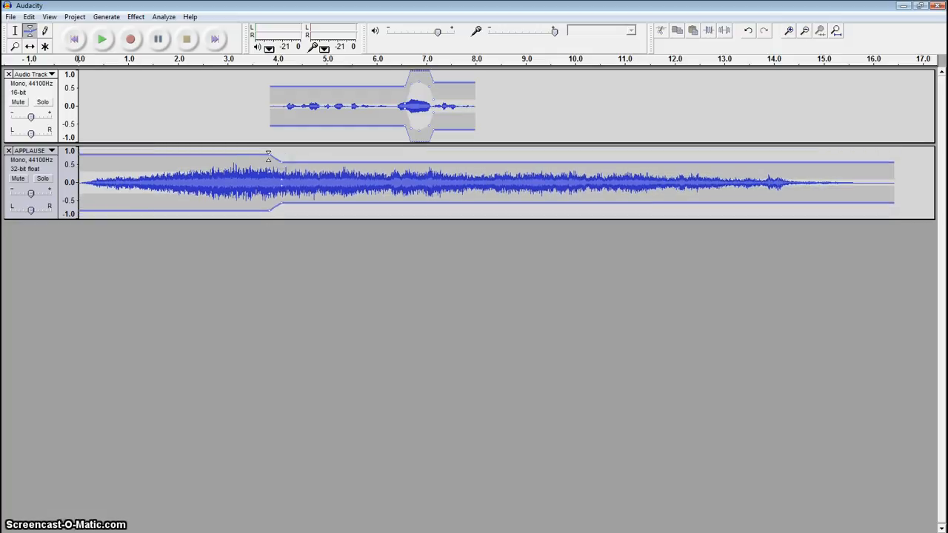
mouse_move(269, 154)
left_mouse_down()
mouse_move(256, 156)
mouse_move(268, 157)
left_mouse_up()
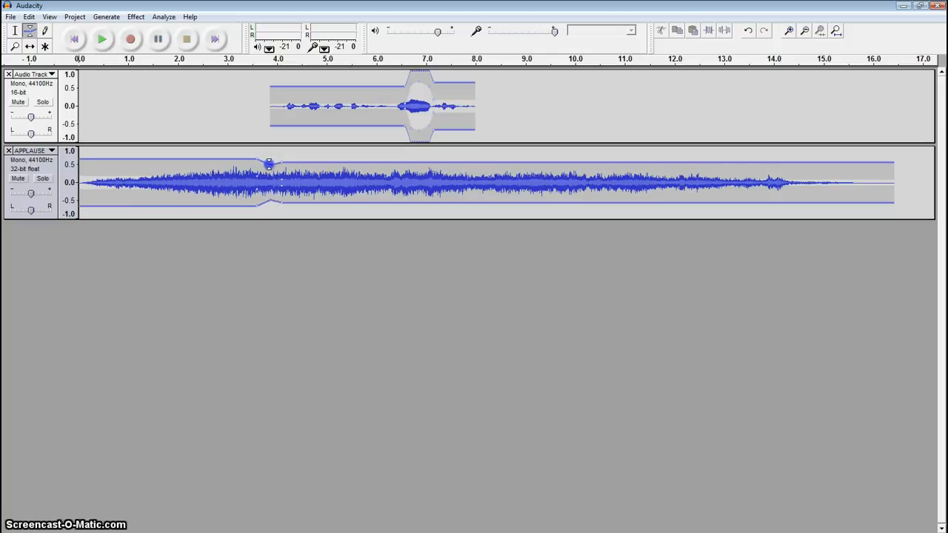
mouse_move(282, 162)
left_mouse_down()
mouse_move(271, 166)
mouse_move(281, 167)
mouse_move(256, 150)
left_mouse_up()
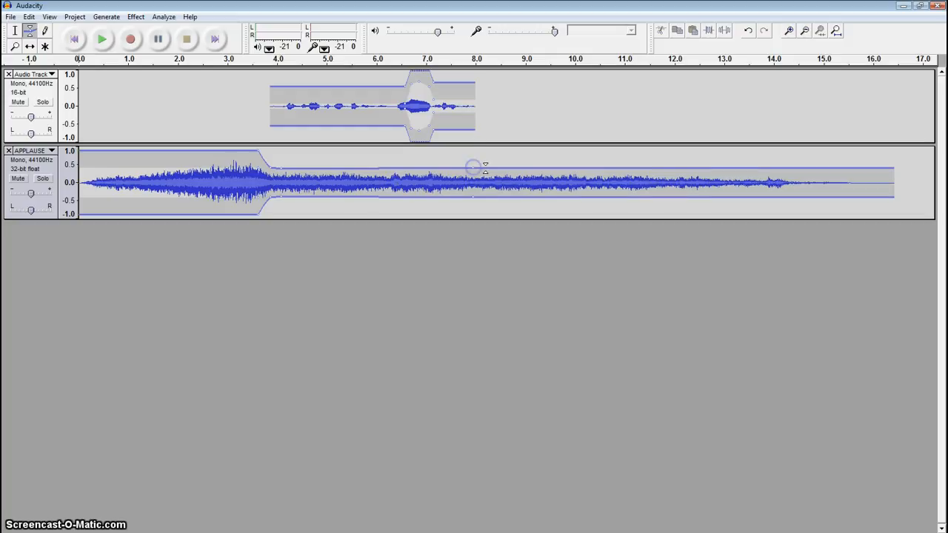
mouse_move(476, 166)
left_mouse_down()
mouse_move(484, 168)
mouse_move(486, 152)
left_mouse_up()
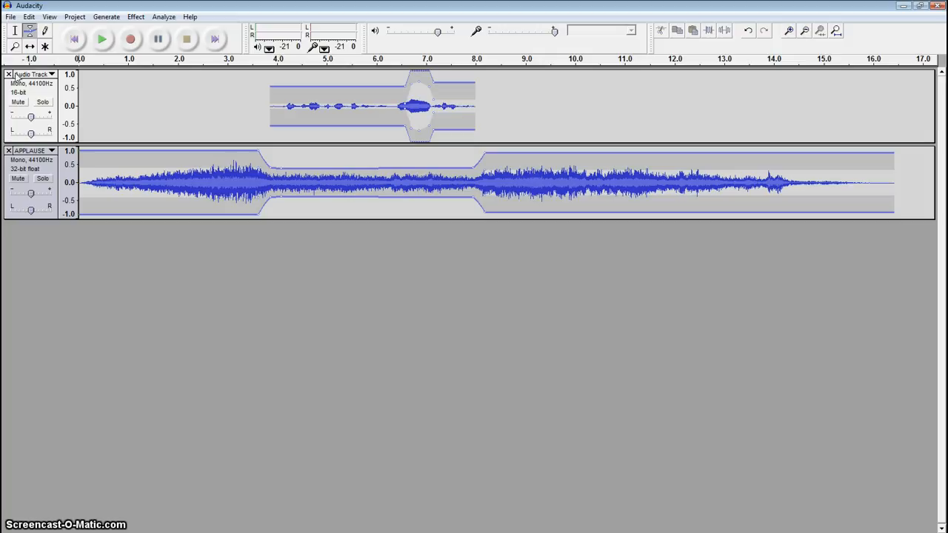
left_click(15, 33)
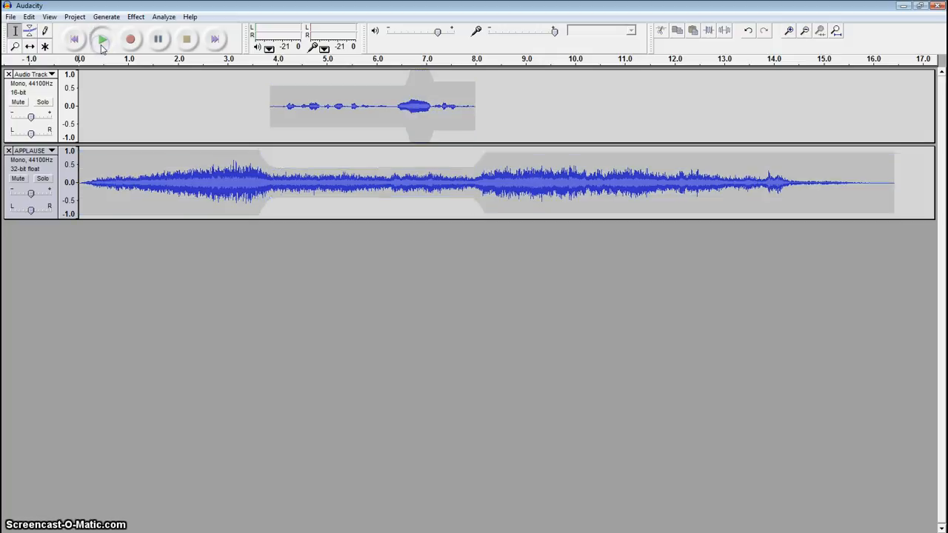
left_click(102, 40)
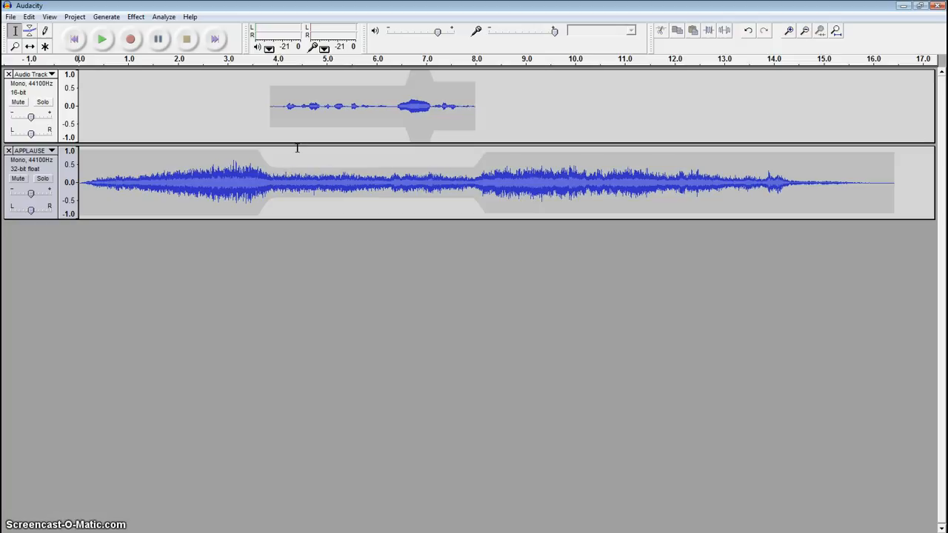
Raise the voice clip's volume envelope to full level along its whole length, then play the mix and stop it
left_click(31, 31)
left_click_drag(292, 86, 292, 74)
left_click_drag(351, 84, 419, 72)
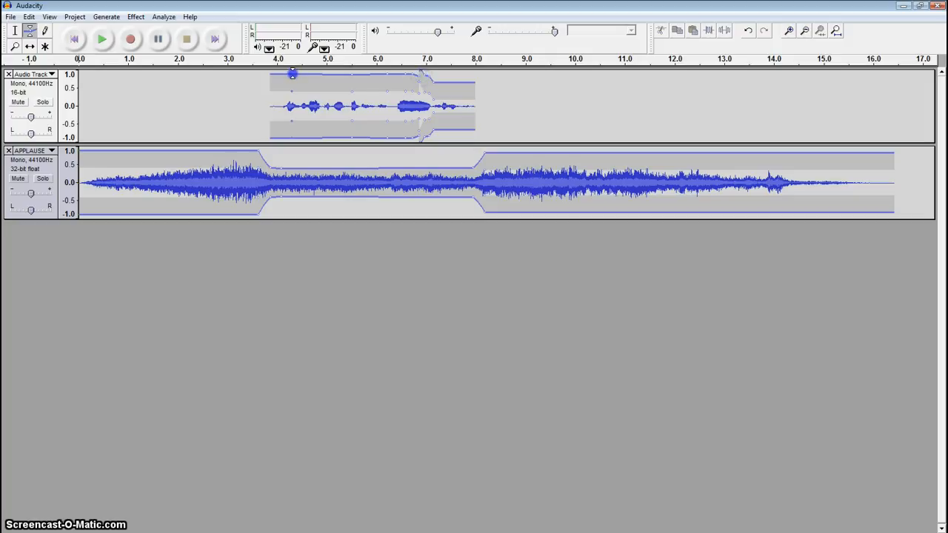
left_click_drag(293, 74, 294, 70)
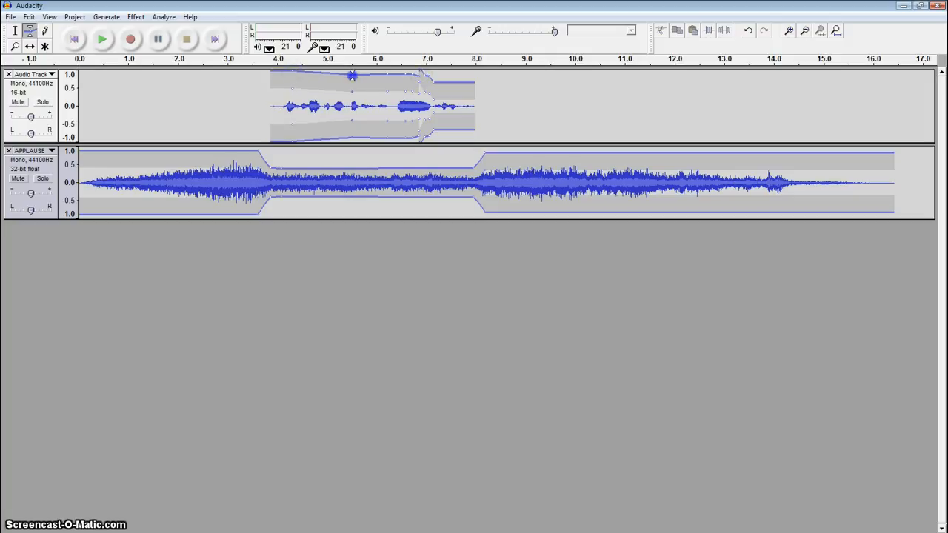
left_click_drag(352, 74, 406, 69)
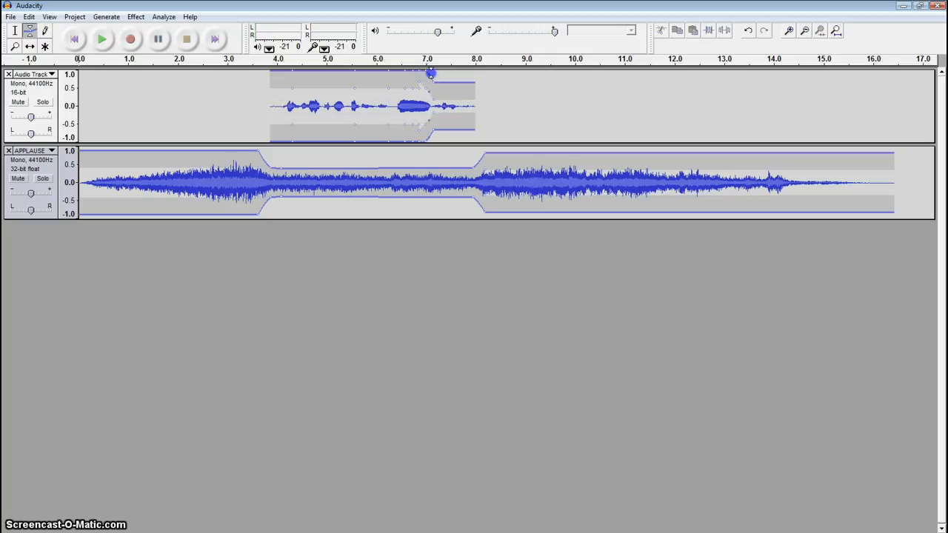
left_click_drag(433, 80, 437, 70)
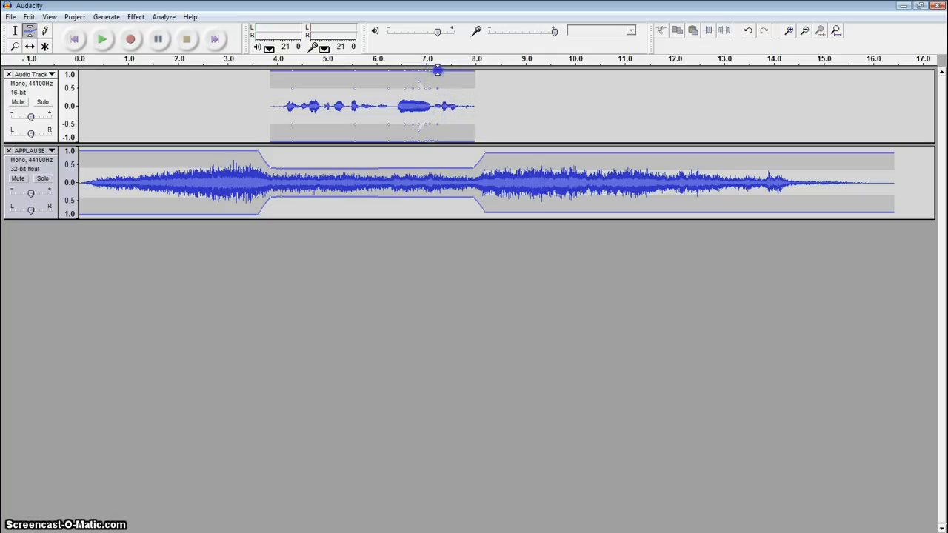
left_click(103, 44)
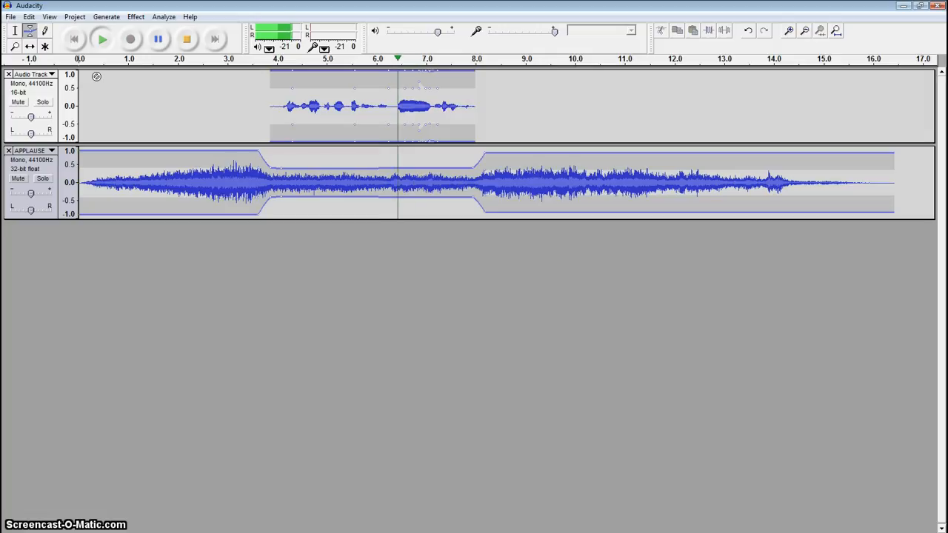
left_click(191, 40)
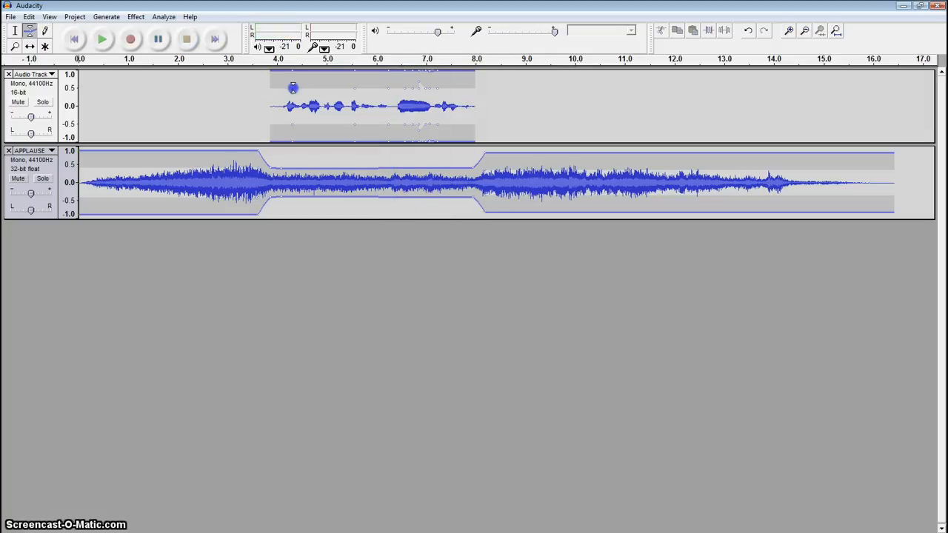
Boost the voice clip beyond full level by raising its inner envelope points along the whole clip, and play the mix
left_click_drag(293, 88, 295, 74)
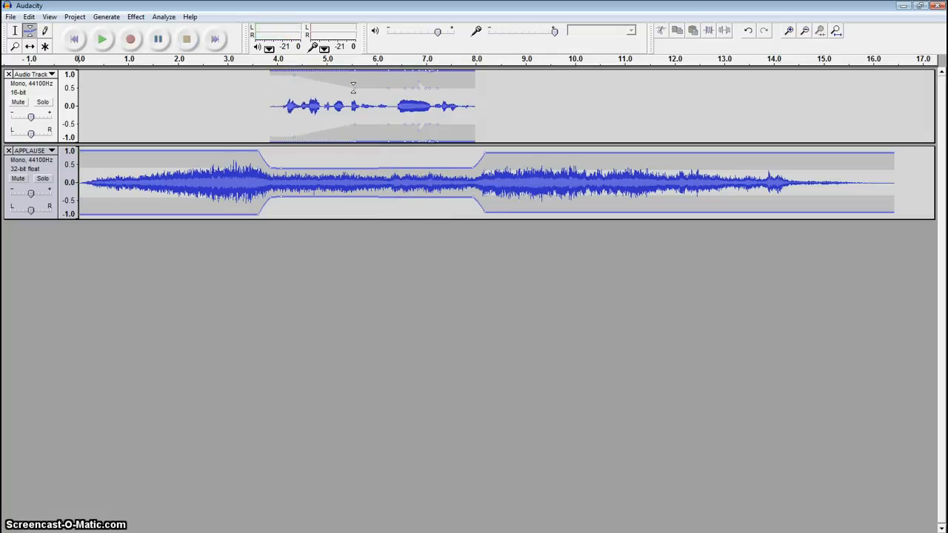
left_click_drag(355, 87, 444, 74)
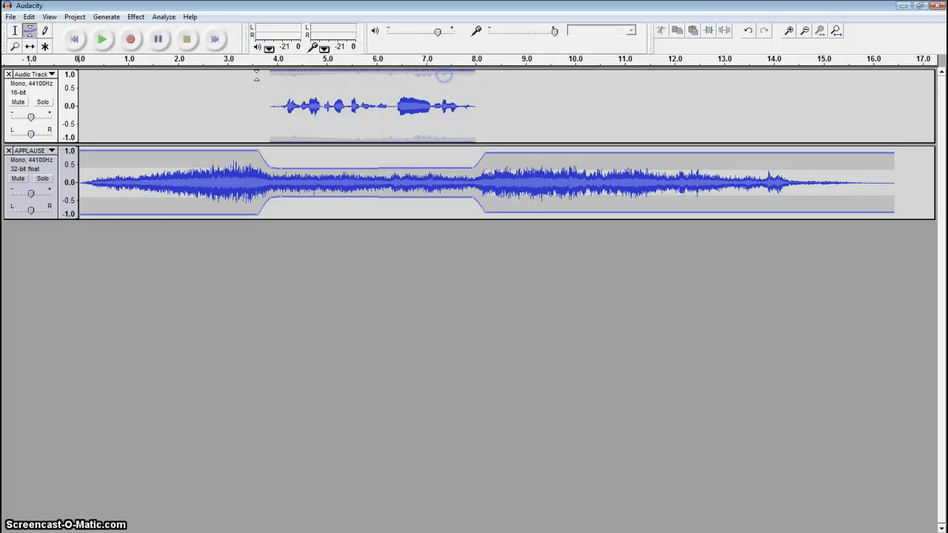
left_click(103, 46)
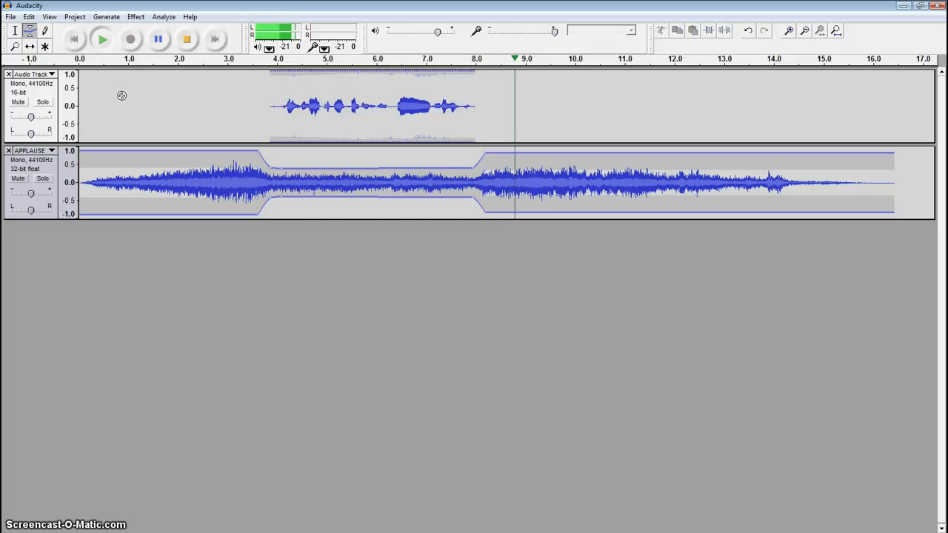
left_click(188, 43)
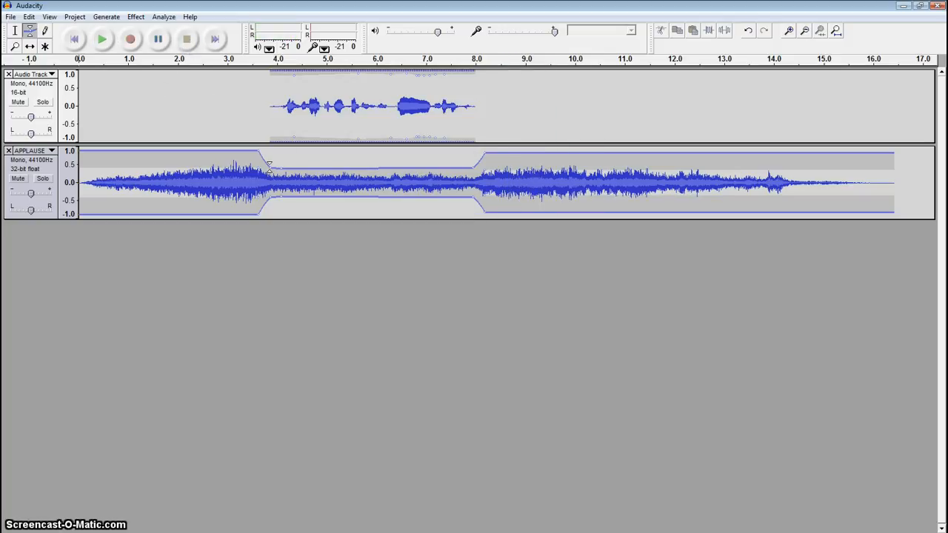
Lower the applause envelope beneath the voice clip to about 0.2 between about 4 and 8 seconds, and play the mix
left_click_drag(270, 166, 281, 173)
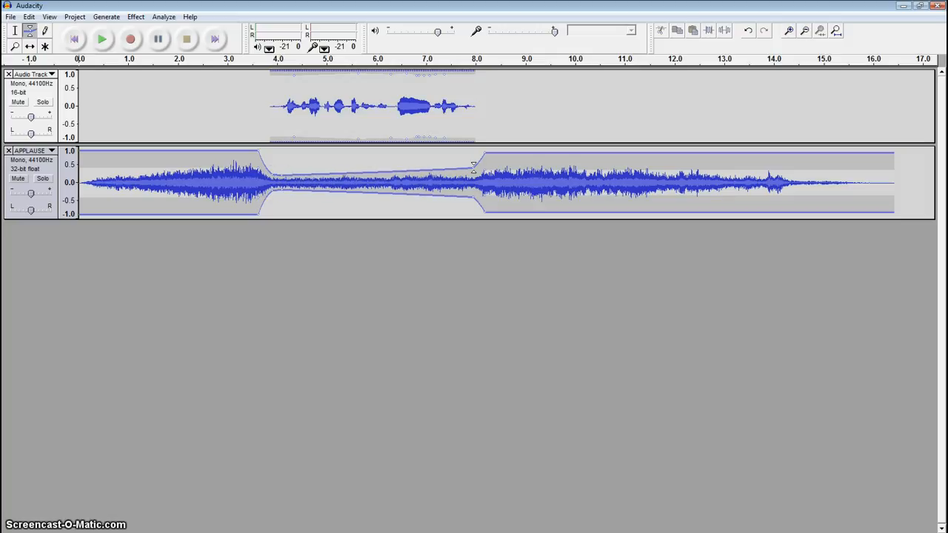
left_click_drag(474, 167, 474, 176)
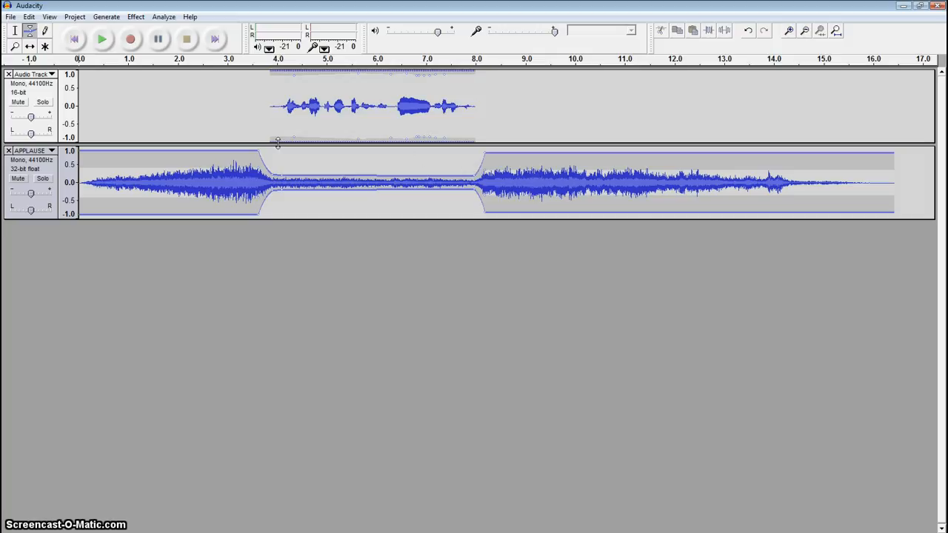
left_click(105, 44)
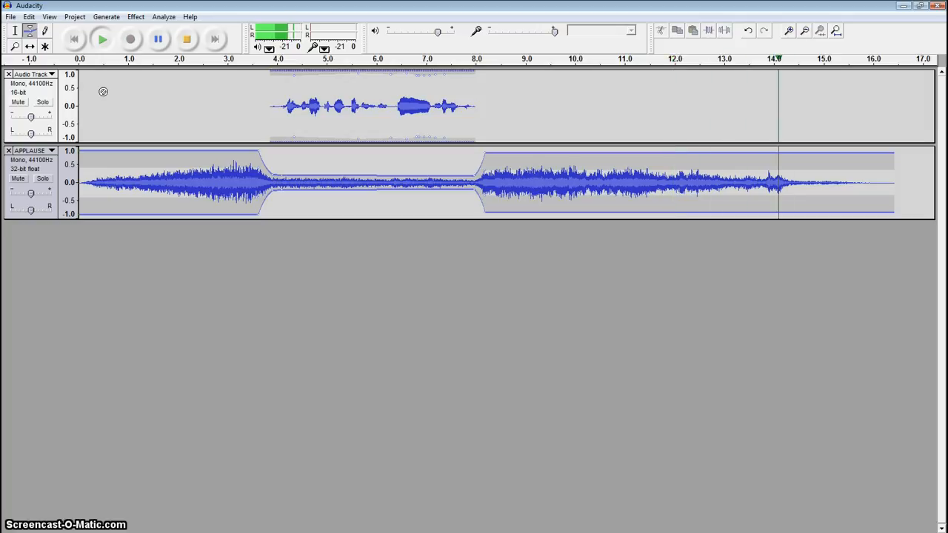
left_click(187, 39)
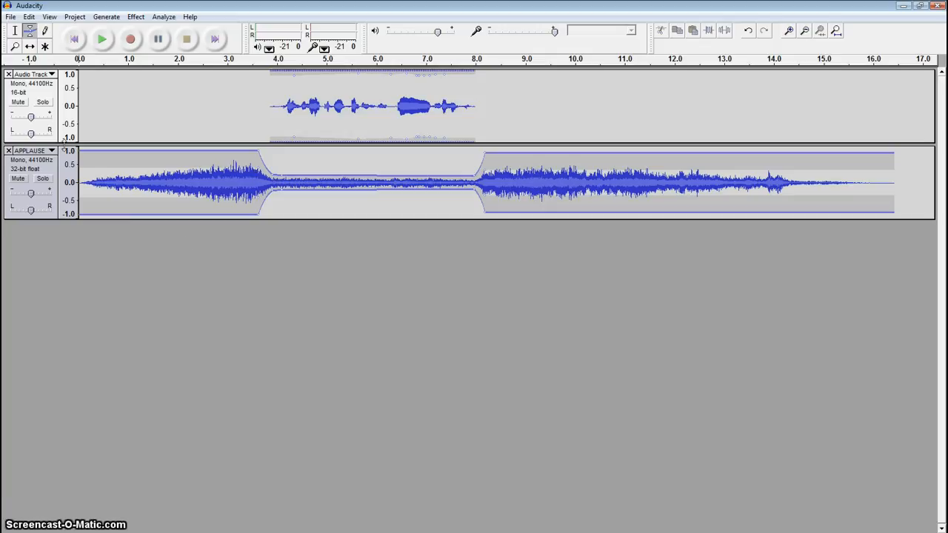
Import another copy of the APPLAUSE sound effect as a new track and remove that track again
left_click(72, 19)
left_click(100, 29)
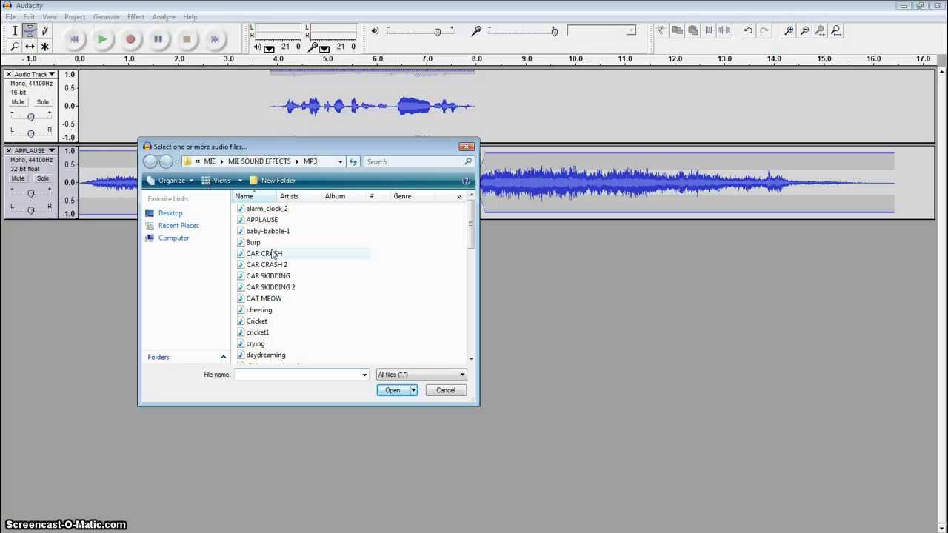
left_click(263, 220)
left_click(390, 390)
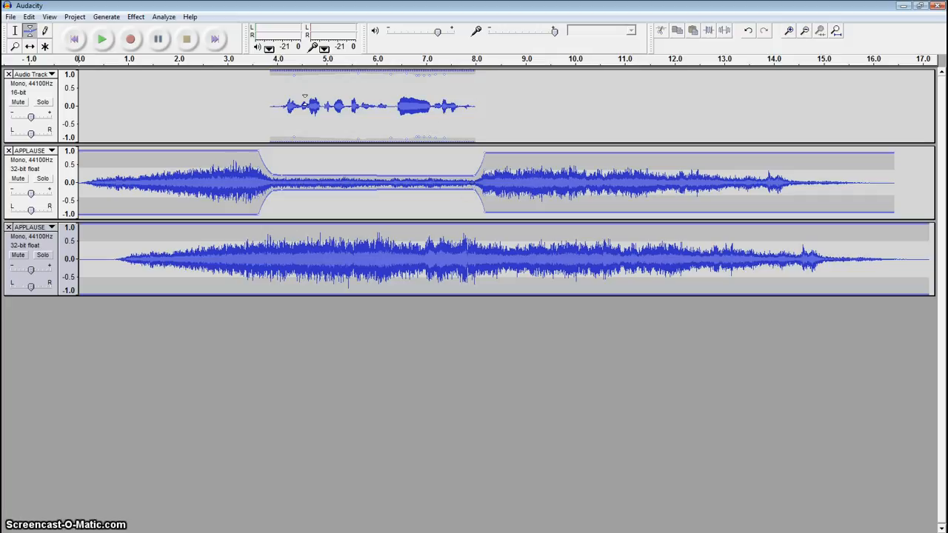
left_click(8, 227)
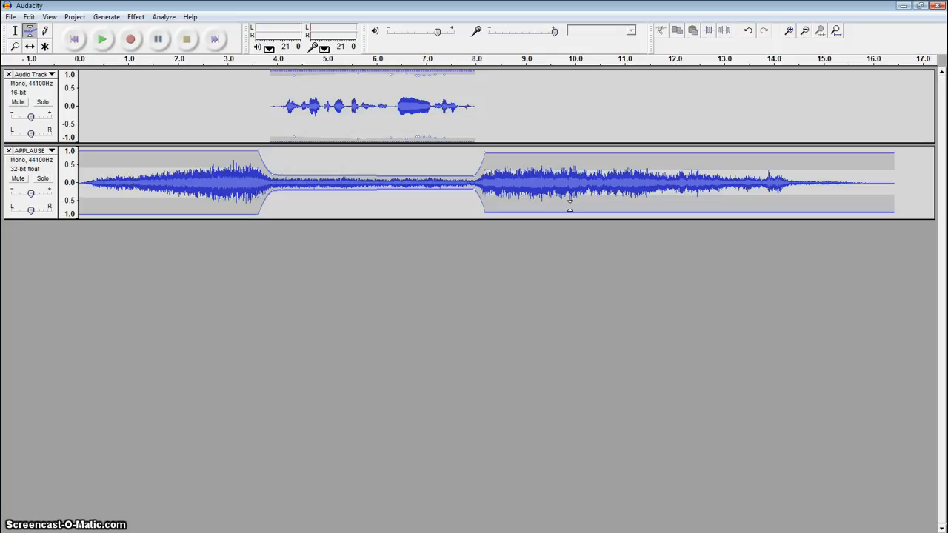
Move the applause track up above the voice track
left_click(15, 30)
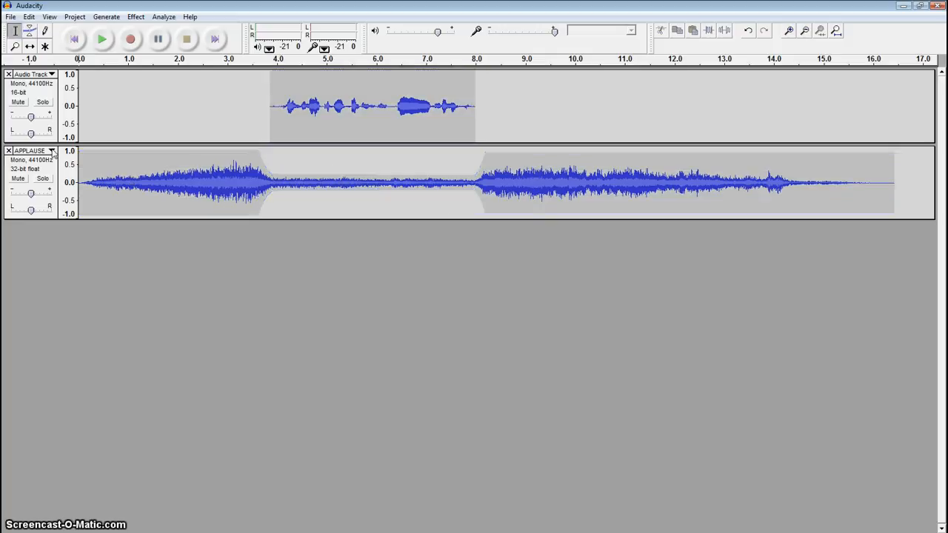
left_click(52, 152)
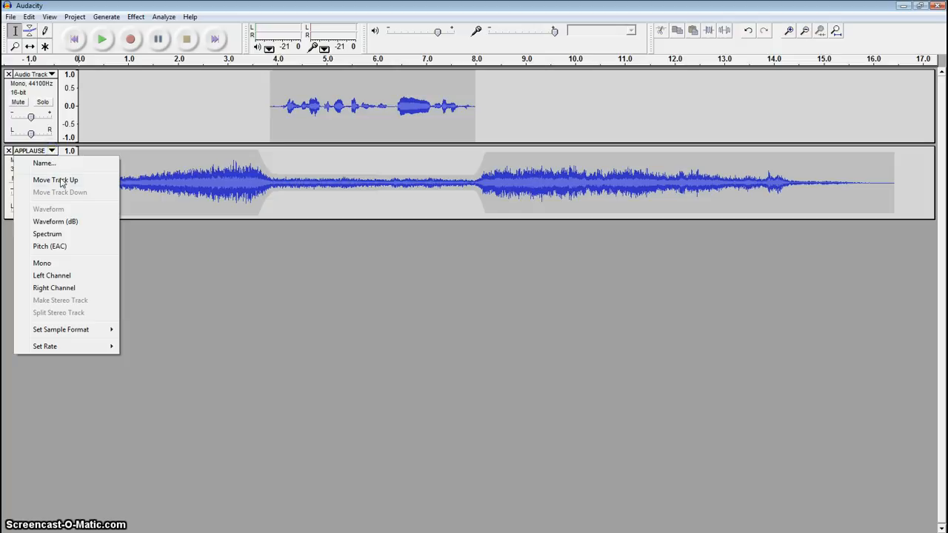
left_click(63, 182)
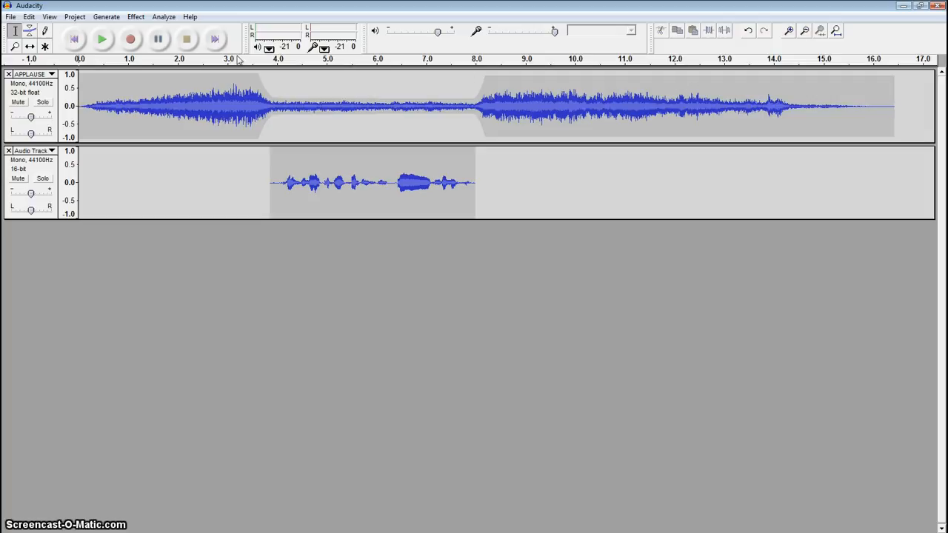
Delete the end of the applause clip from about 12 seconds onward, and play its ending from about 10.7 seconds
left_click(14, 34)
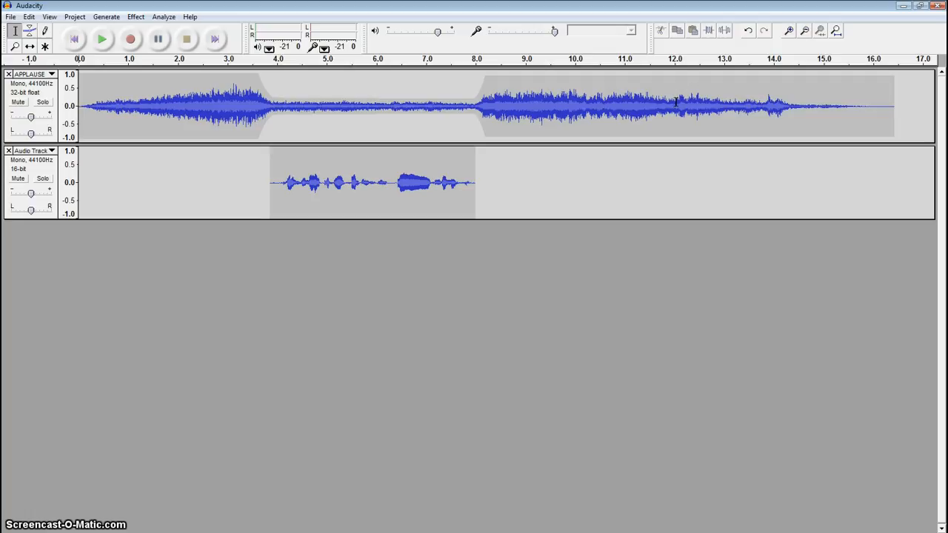
left_click_drag(676, 101, 899, 102)
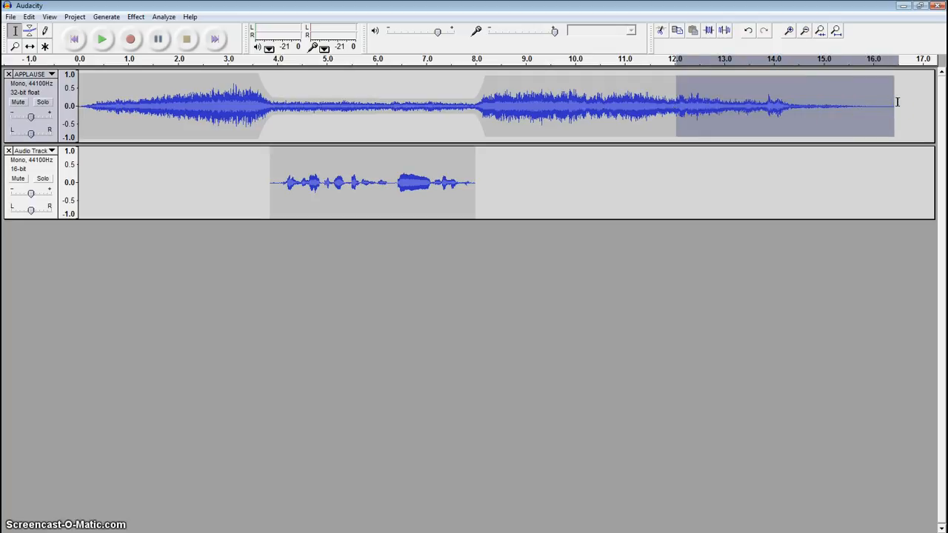
key("Delete")
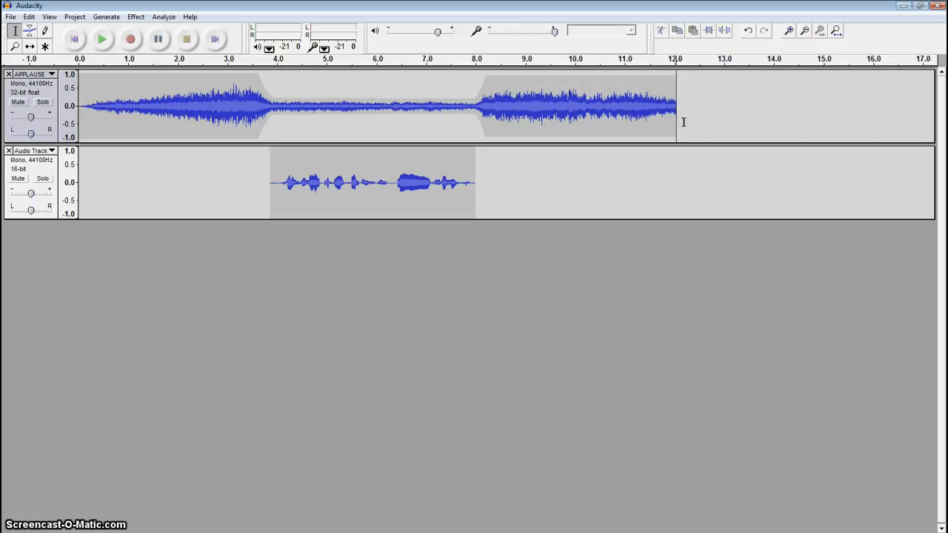
left_click(610, 95)
left_click(103, 41)
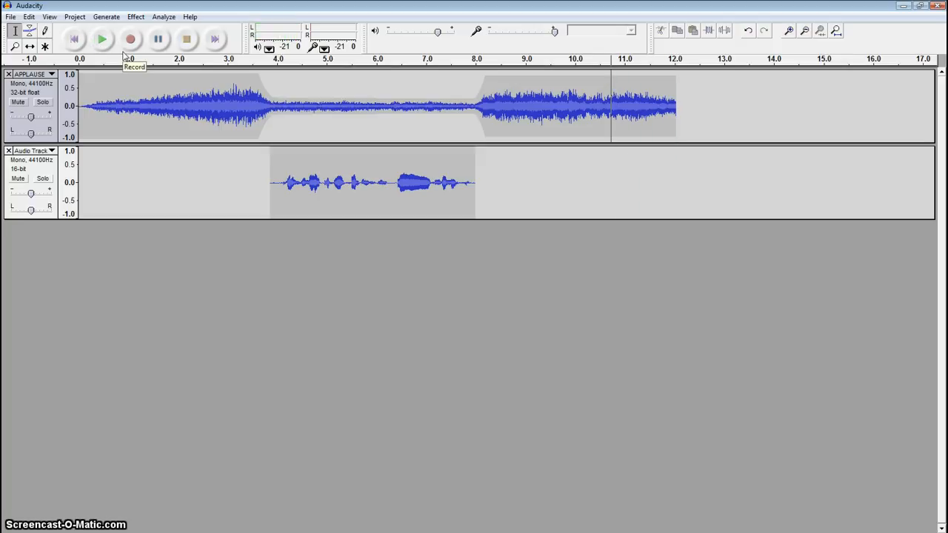
Fade out the applause envelope from full level at about 10.7 seconds to about 0.3 at 12 seconds, and play from about 9.8 seconds
left_click(30, 30)
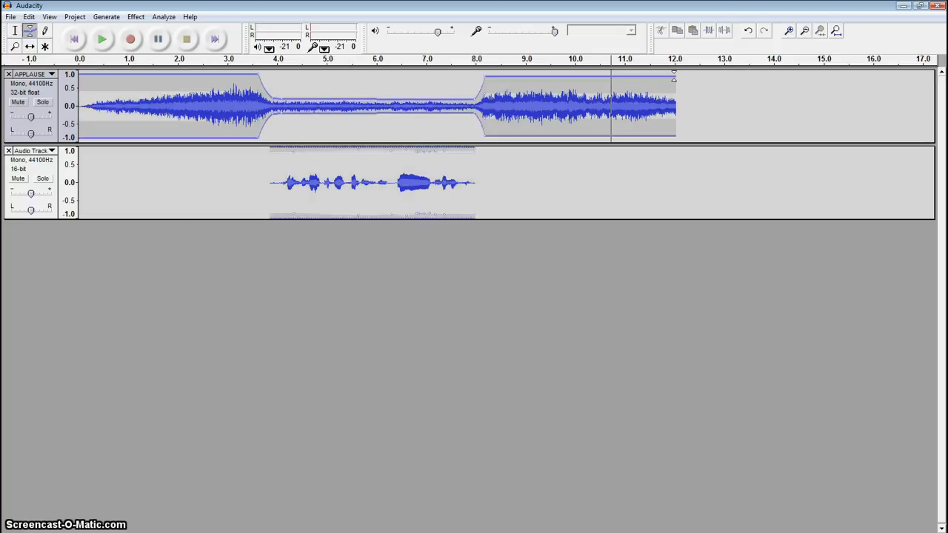
left_click_drag(675, 76, 676, 89)
left_click_drag(612, 78, 674, 97)
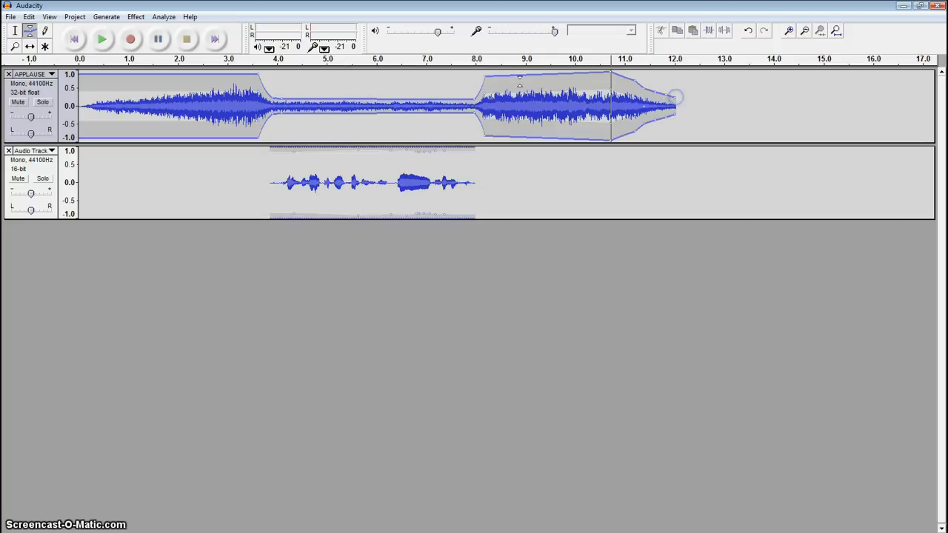
left_click(15, 30)
left_click(568, 89)
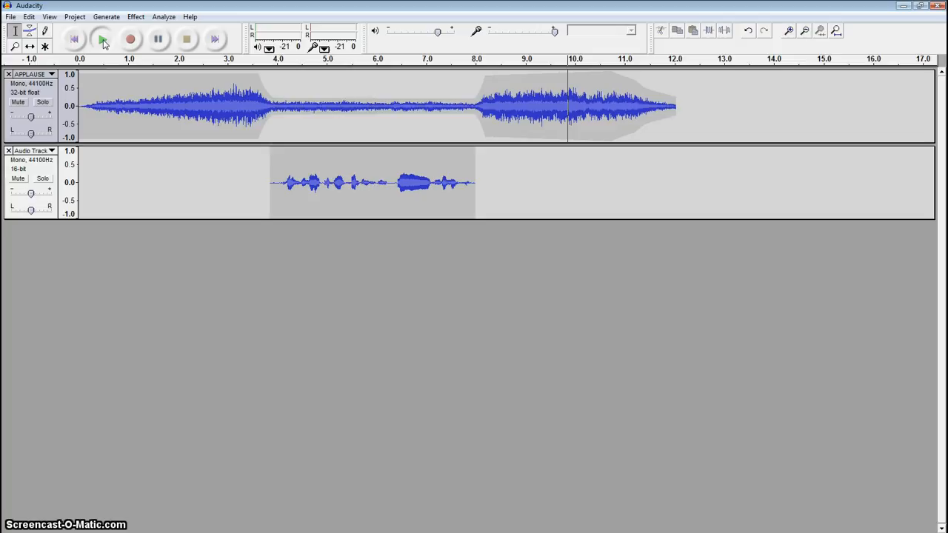
left_click(103, 40)
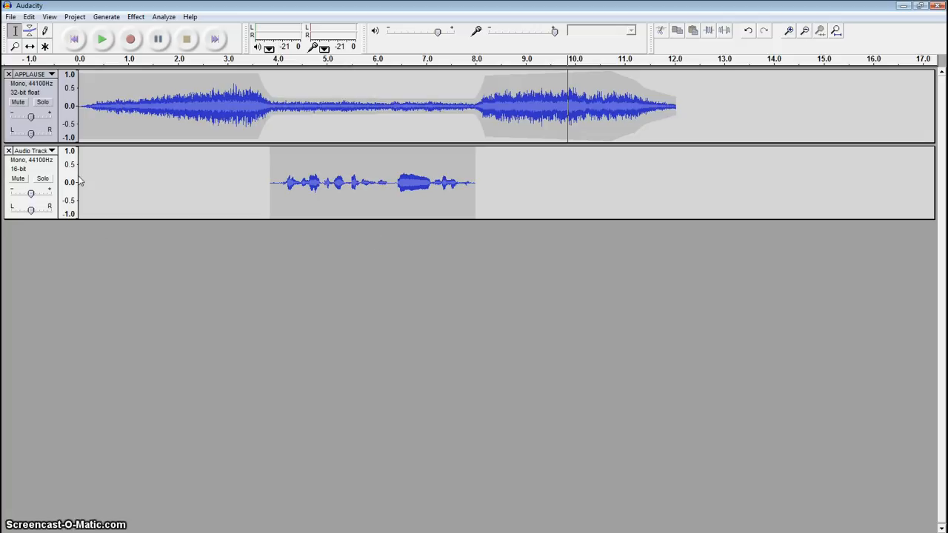
Start saving the mix as an Audacity project with Save Project As
left_click(11, 17)
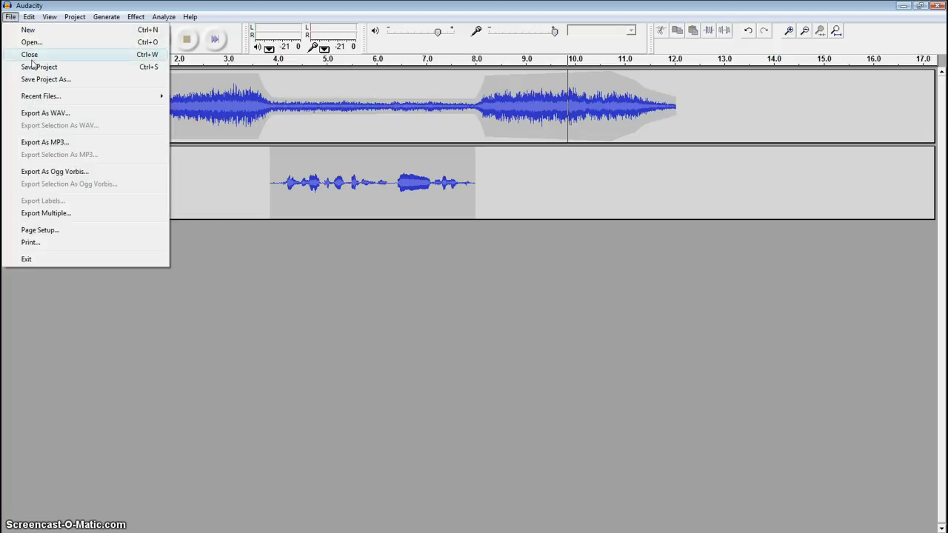
left_click(46, 80)
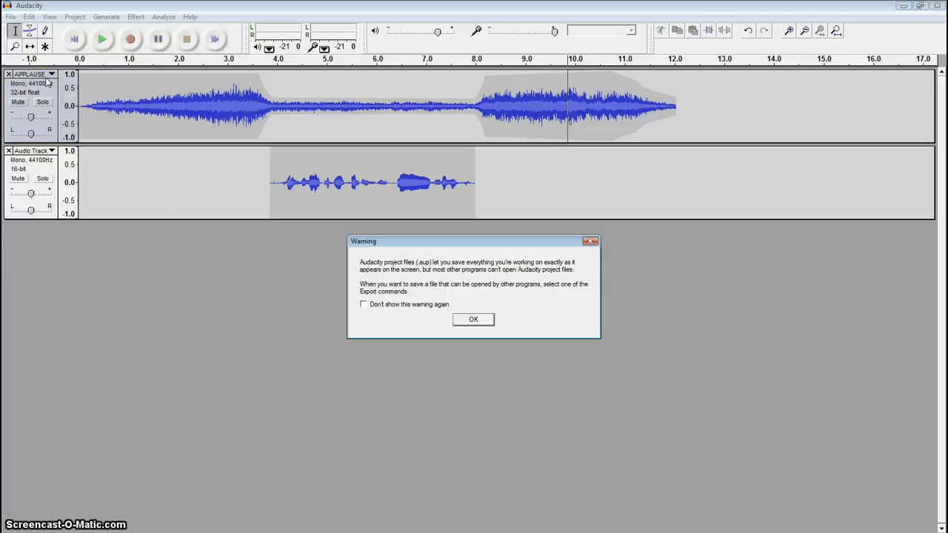